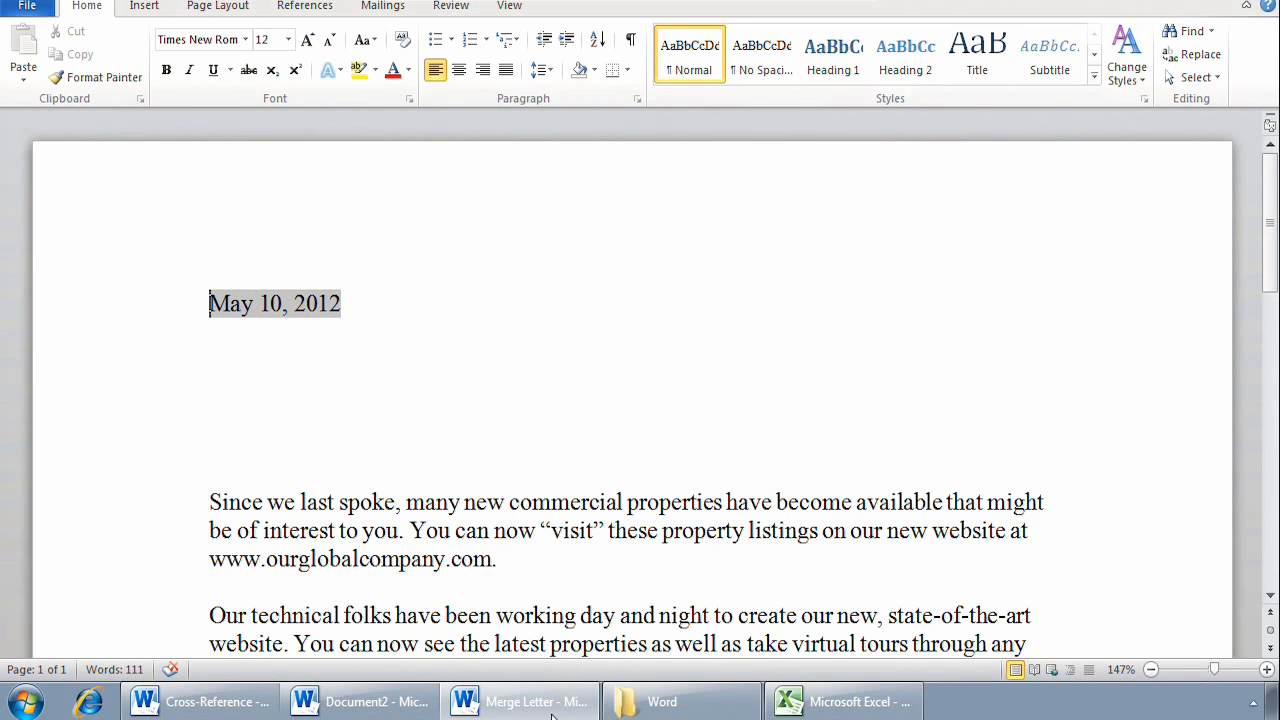
Look over the Mailing List workbook in Excel, and create a new blank document in Word.
left_click(850, 702)
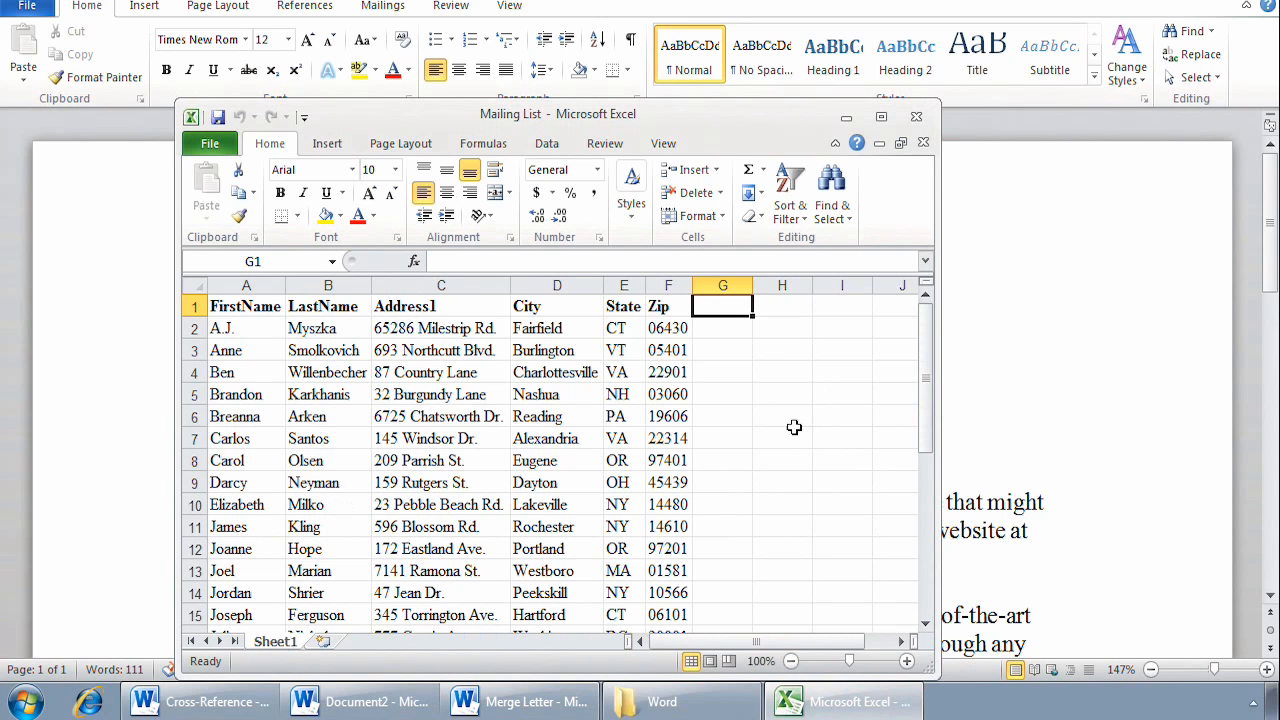
left_click(847, 120)
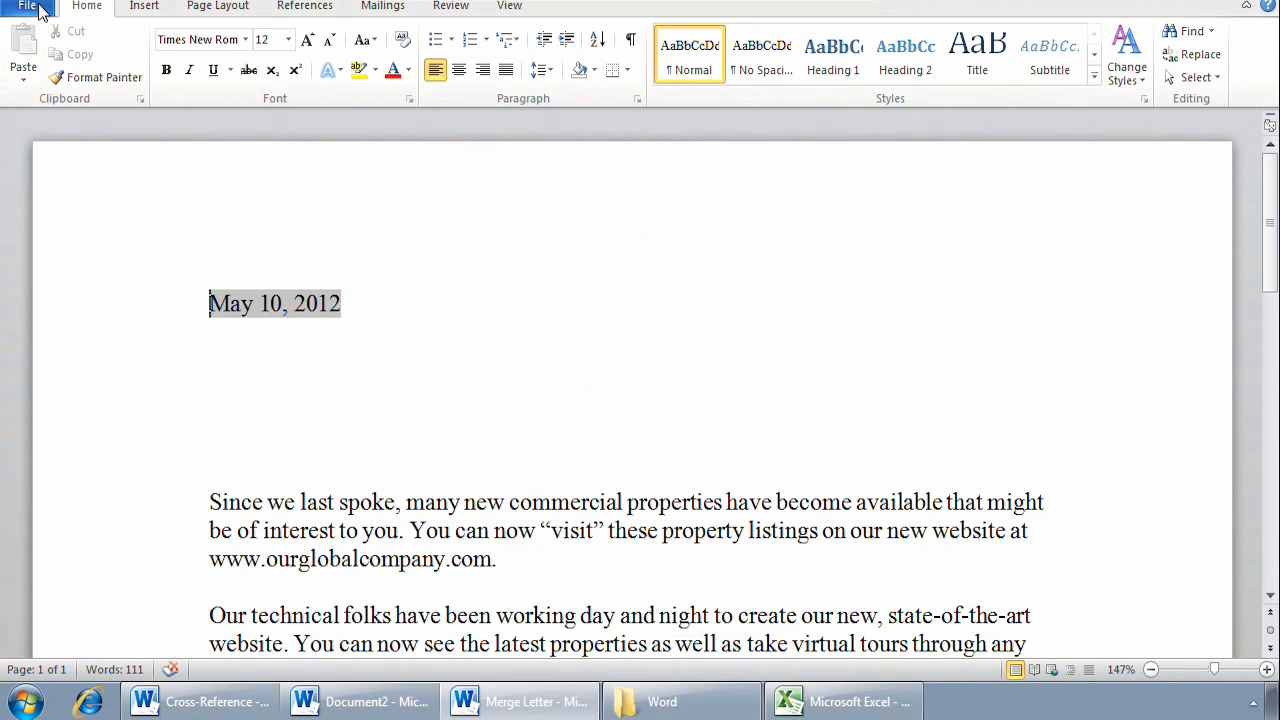
left_click(40, 12)
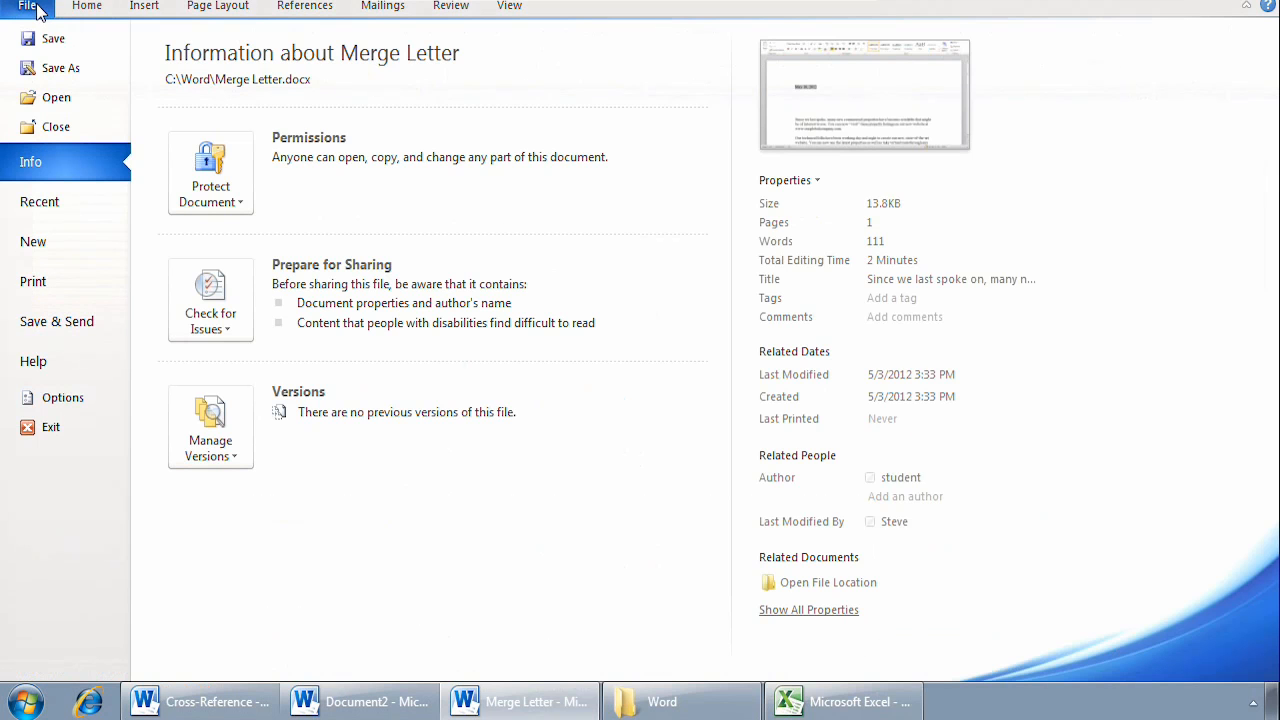
left_click(48, 253)
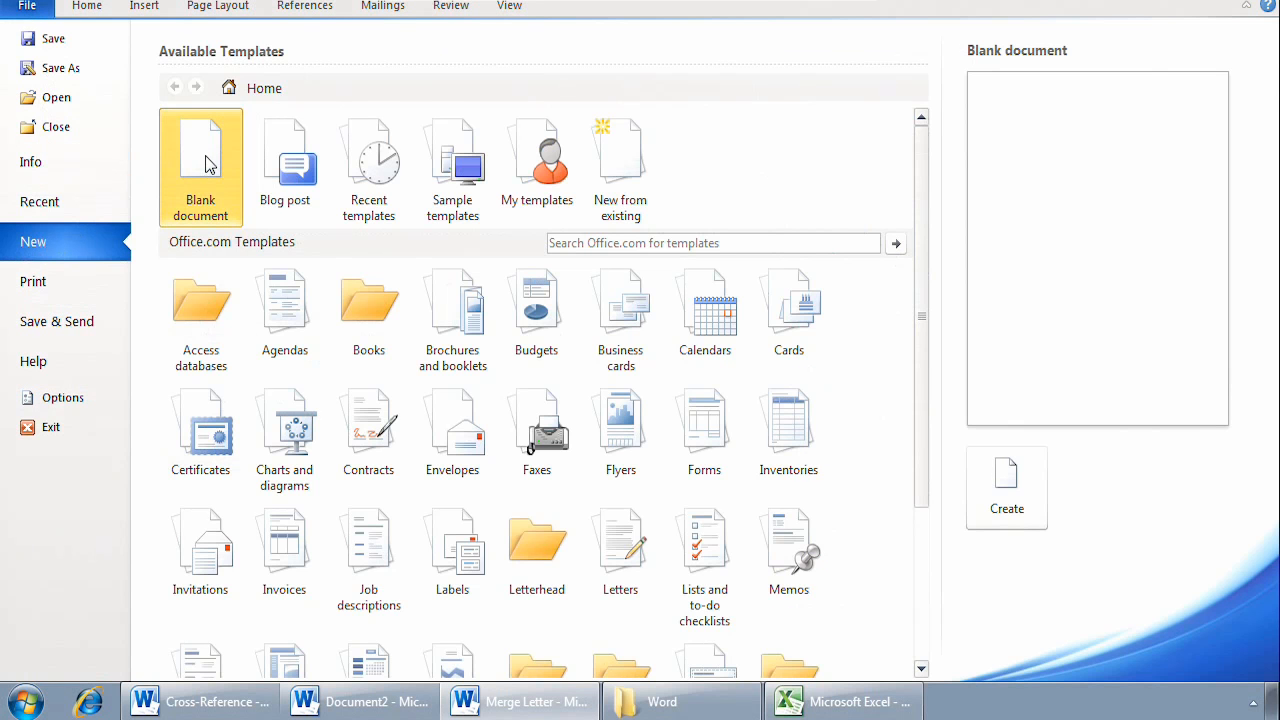
double_click(208, 165)
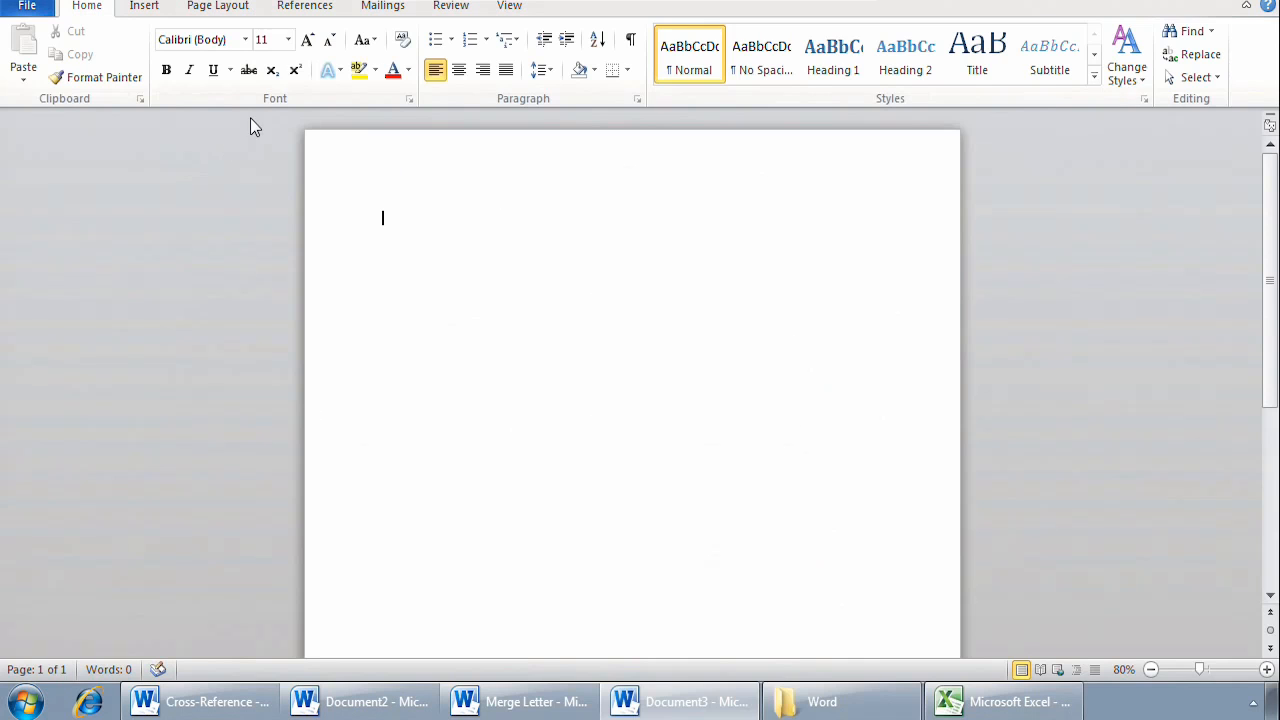
Start the Step by Step Mail Merge Wizard with Letters as the document type and continue to the starting document.
left_click(383, 8)
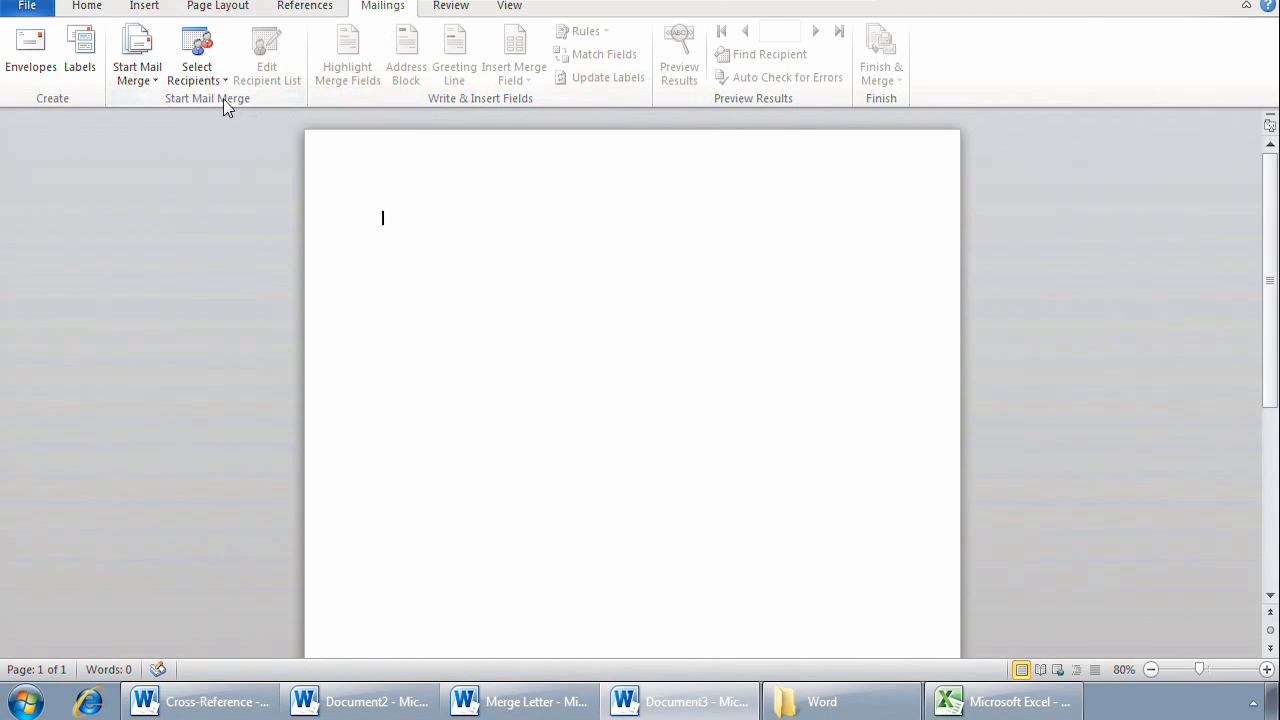
left_click(157, 80)
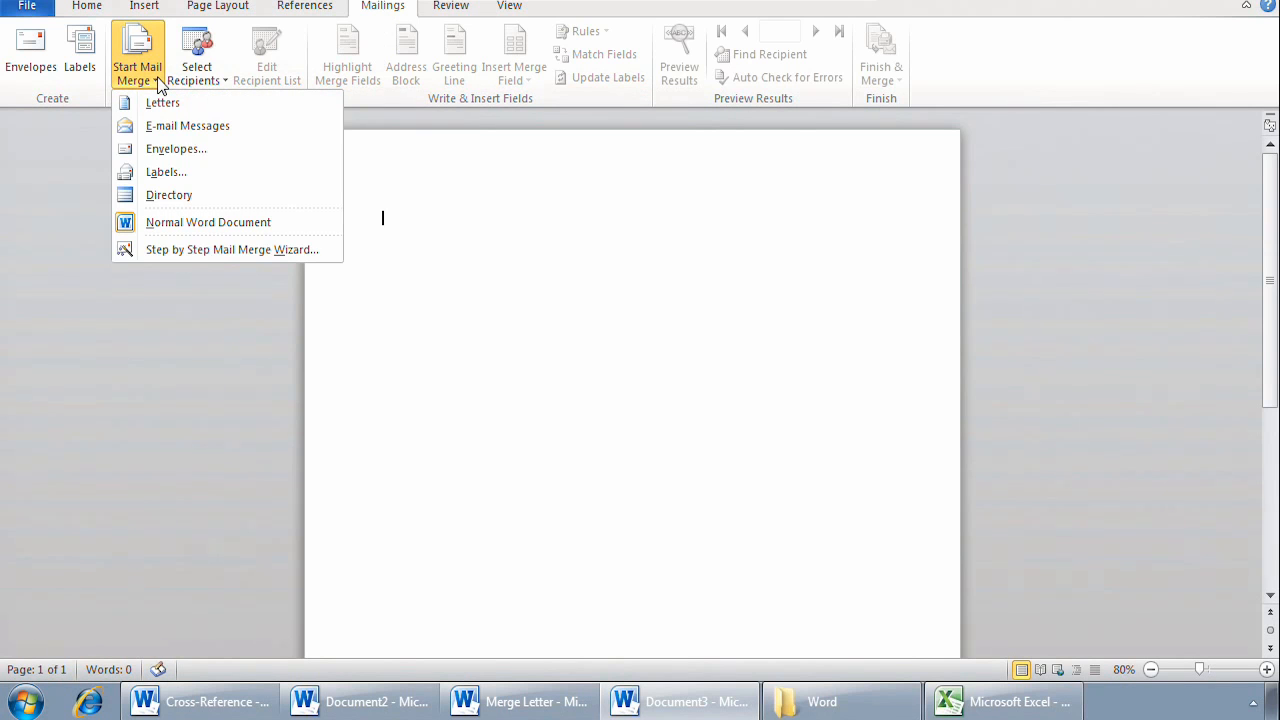
left_click(208, 250)
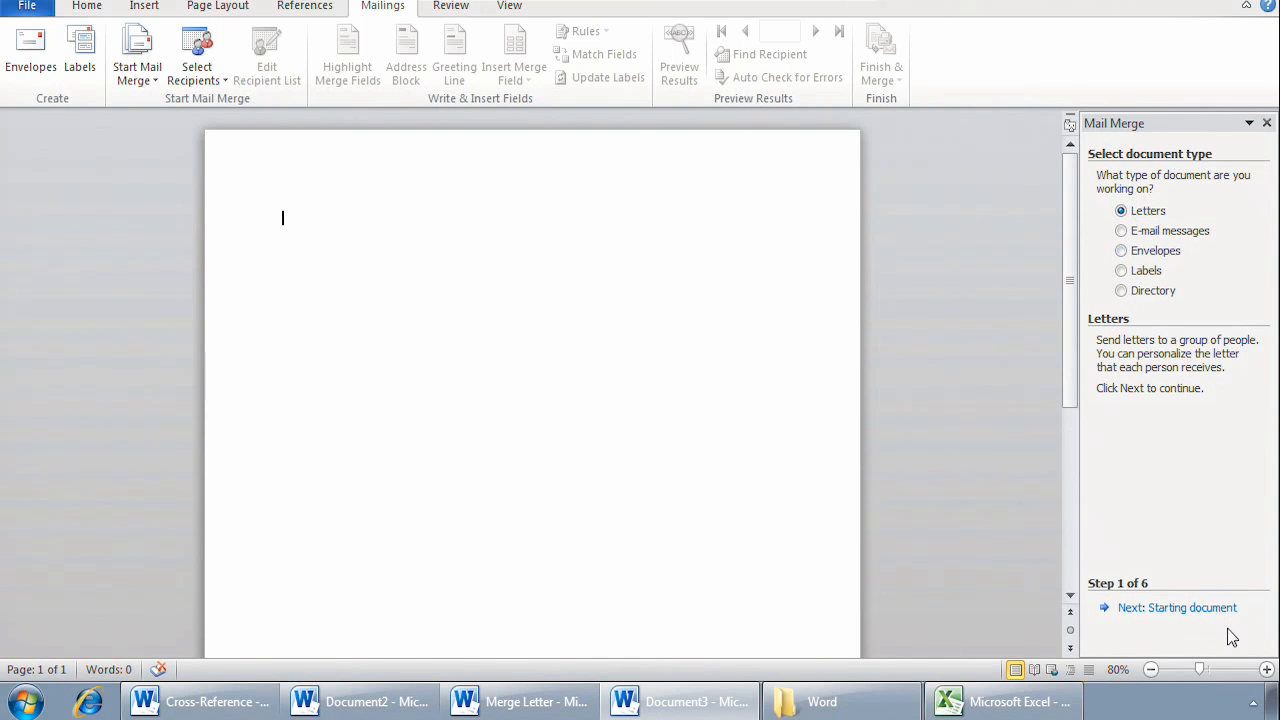
left_click(1135, 609)
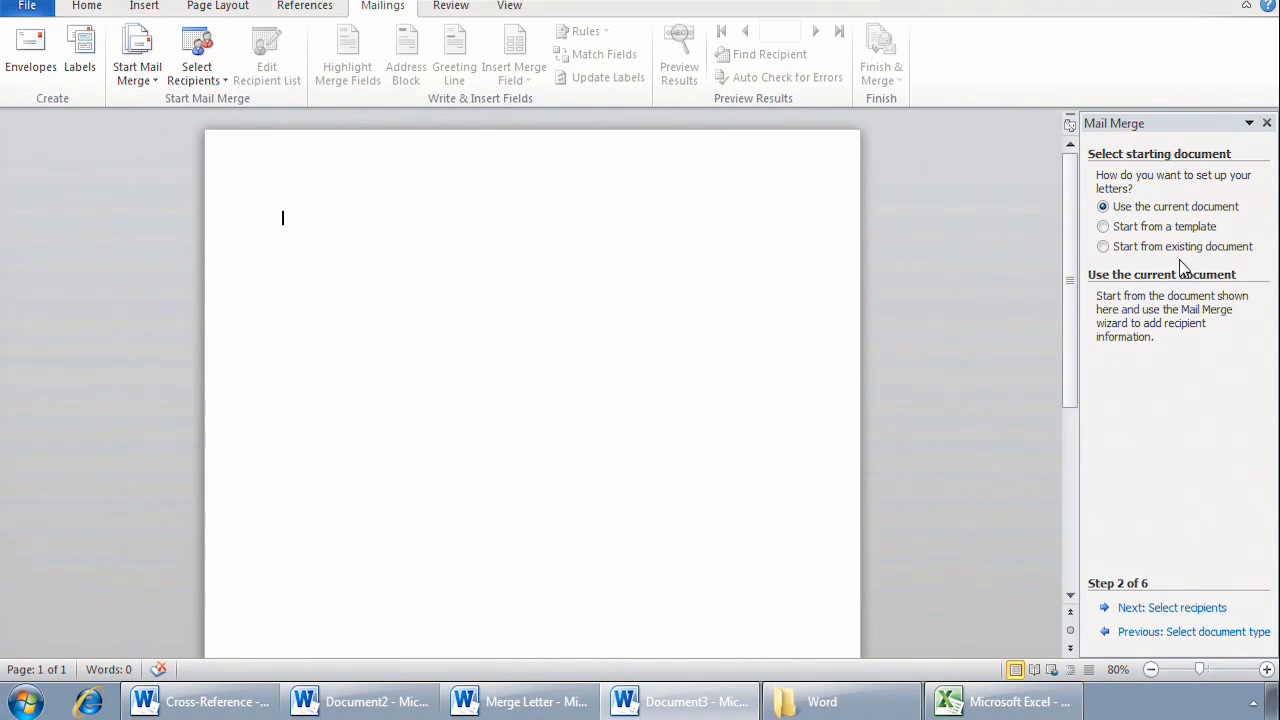
Set the mail merge to start from the existing document Merge Letter in the C:\Word folder.
left_click(1104, 250)
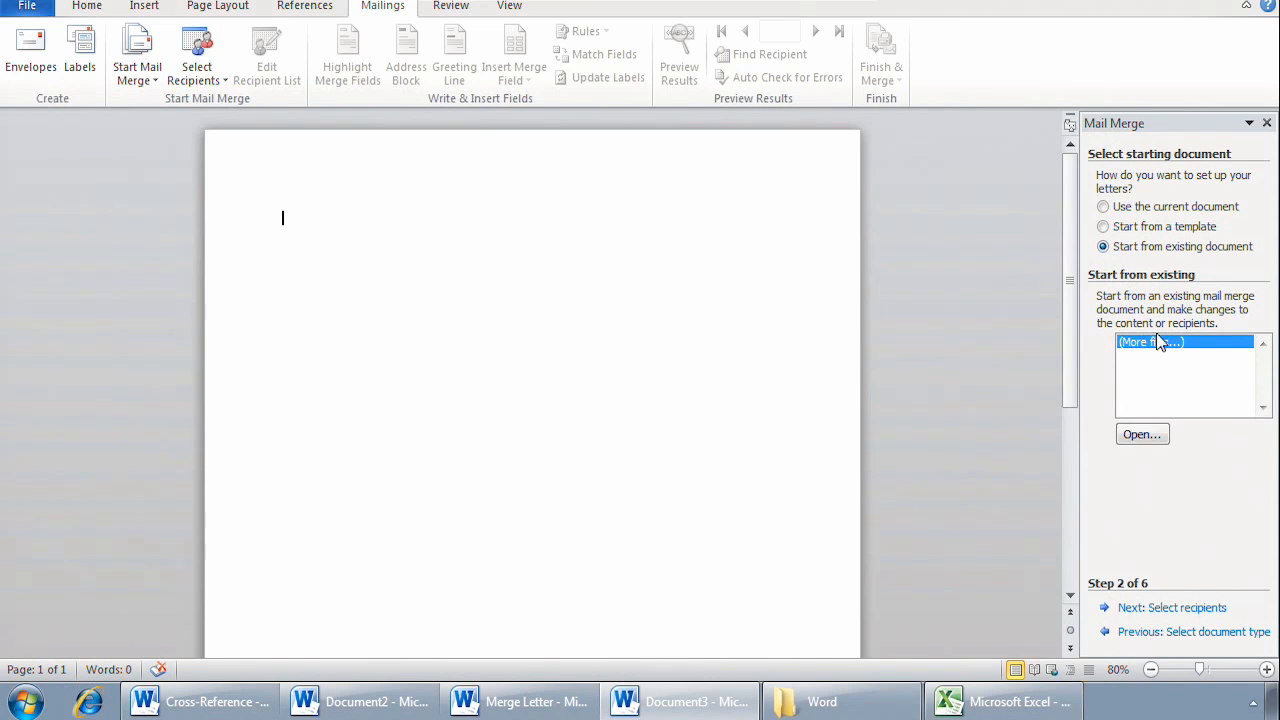
left_click(1143, 436)
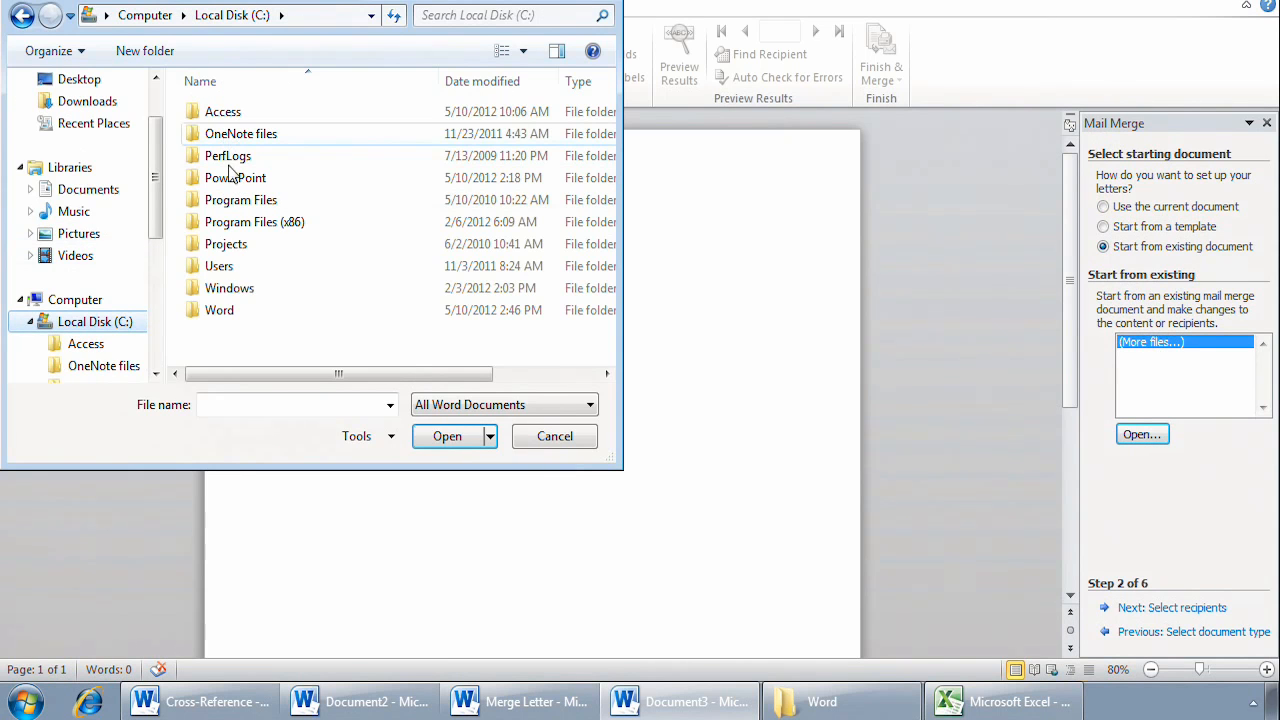
double_click(216, 311)
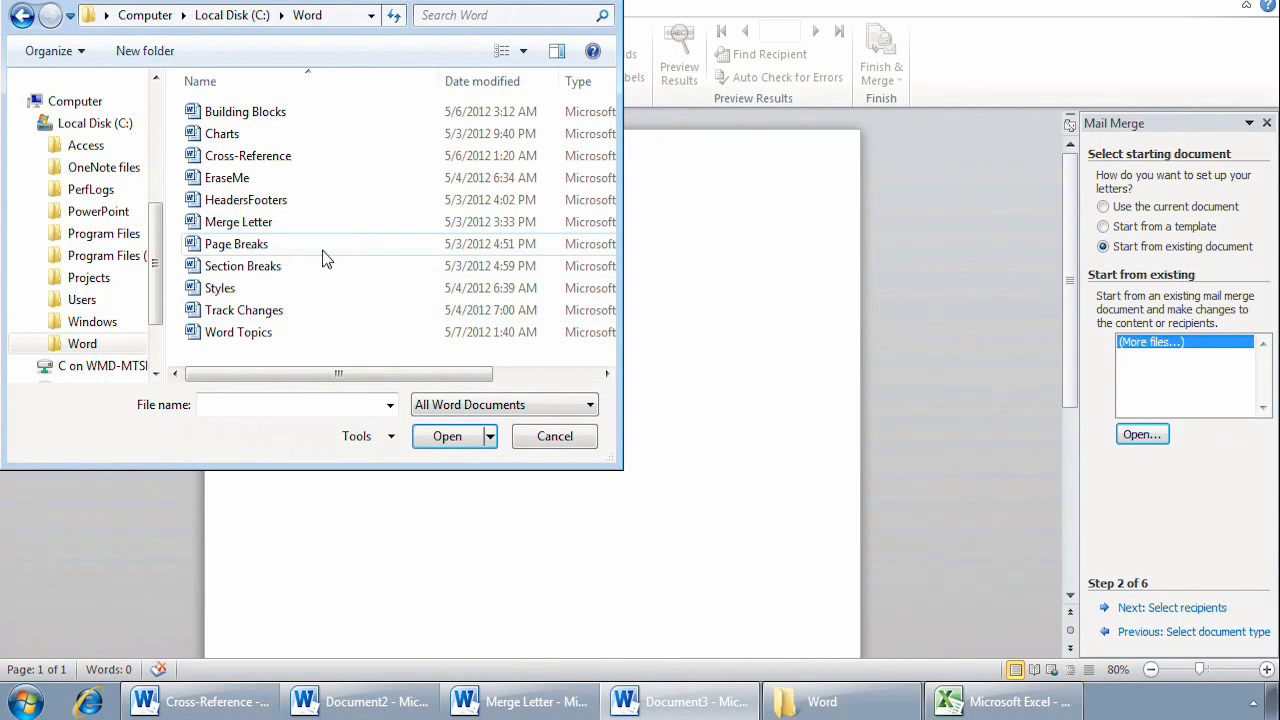
left_click(240, 228)
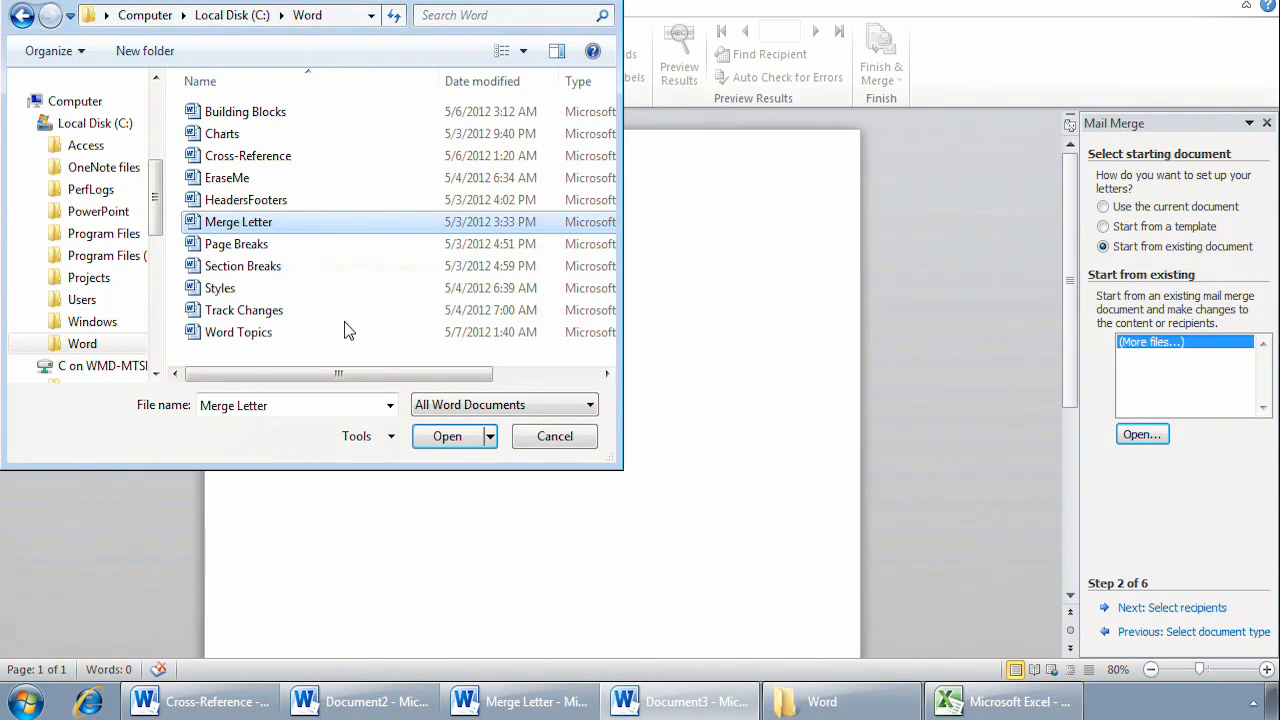
left_click(452, 437)
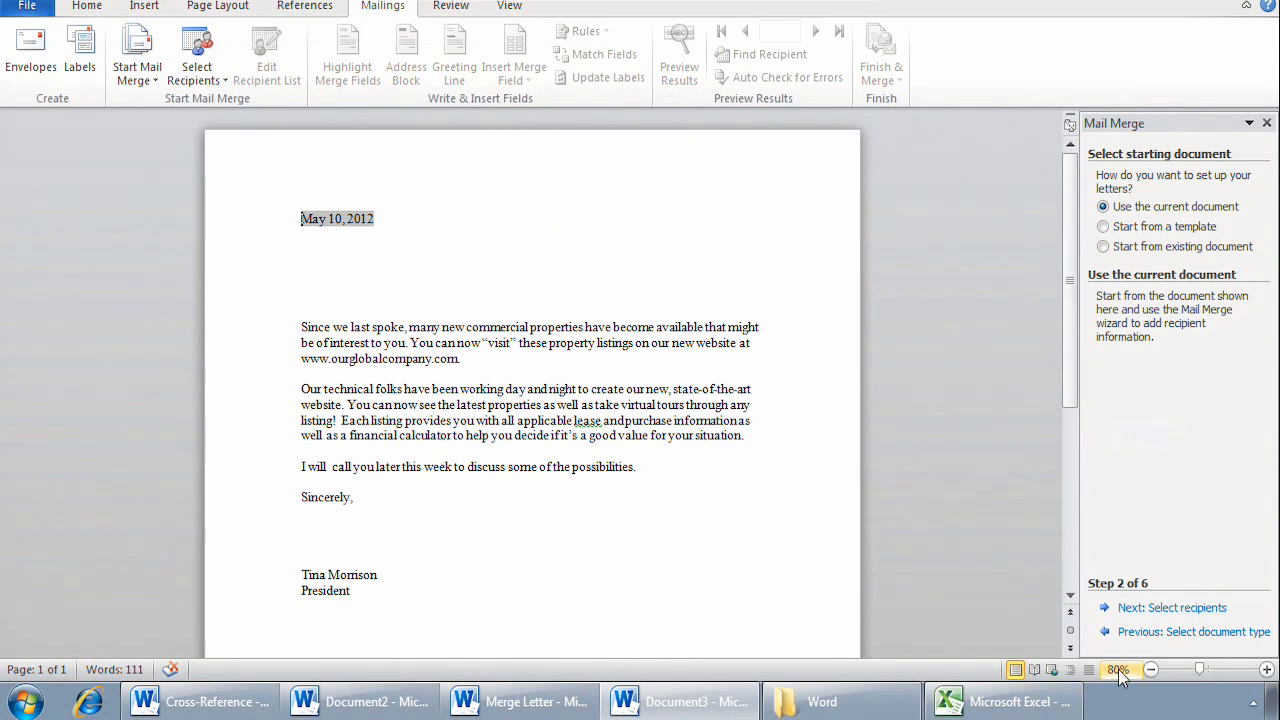
Use Sheet1$ of the Mailing List workbook in C:\Word as the existing recipient list, with its first row as column headers.
left_click(1146, 617)
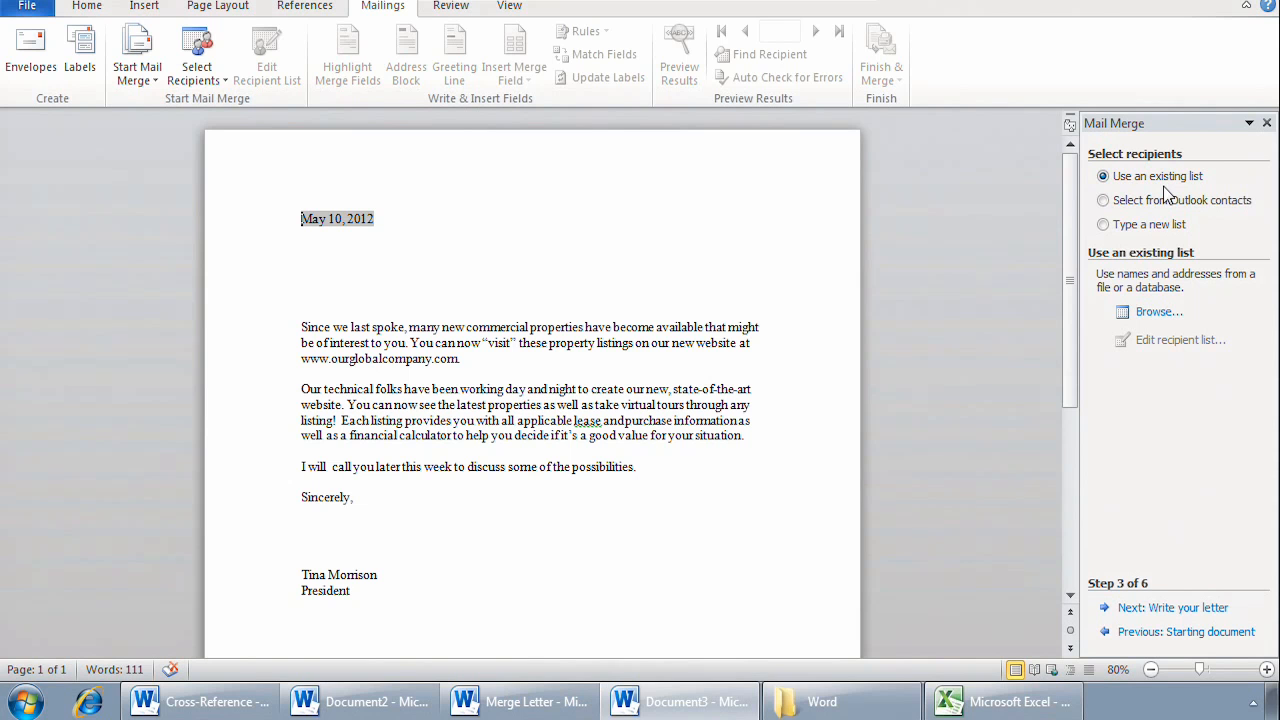
left_click(1152, 314)
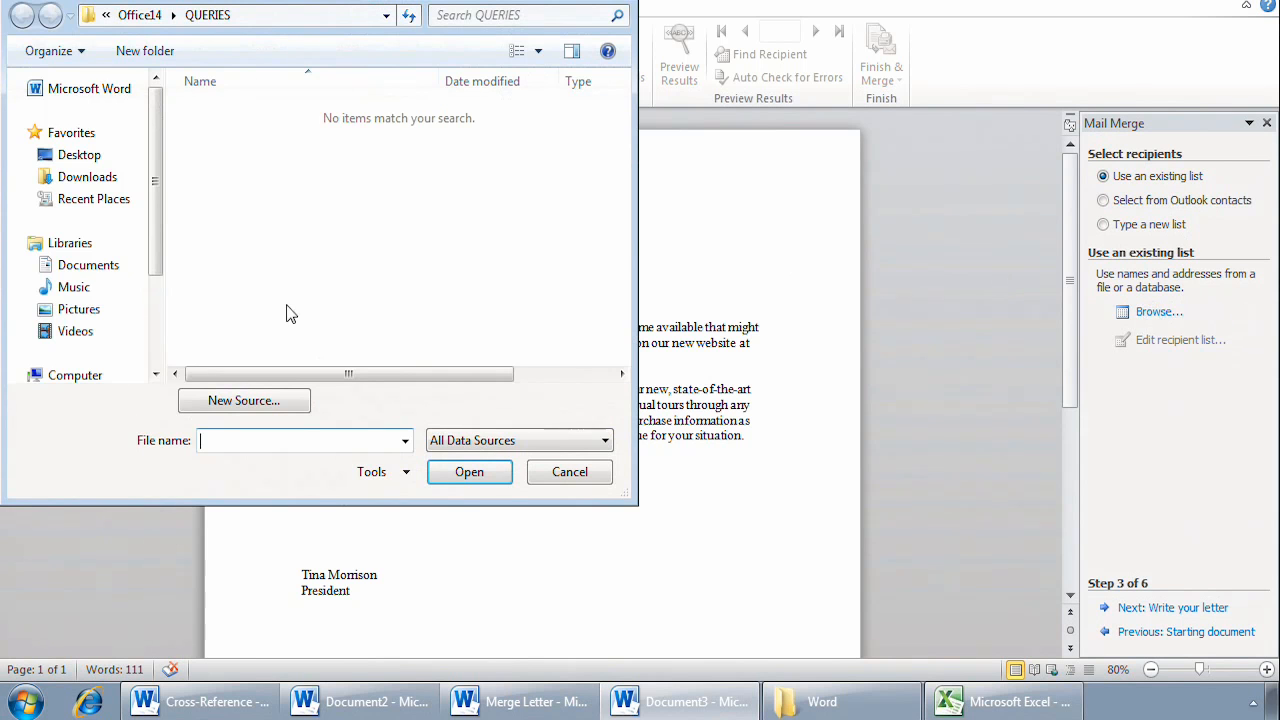
left_click_drag(153, 192, 153, 308)
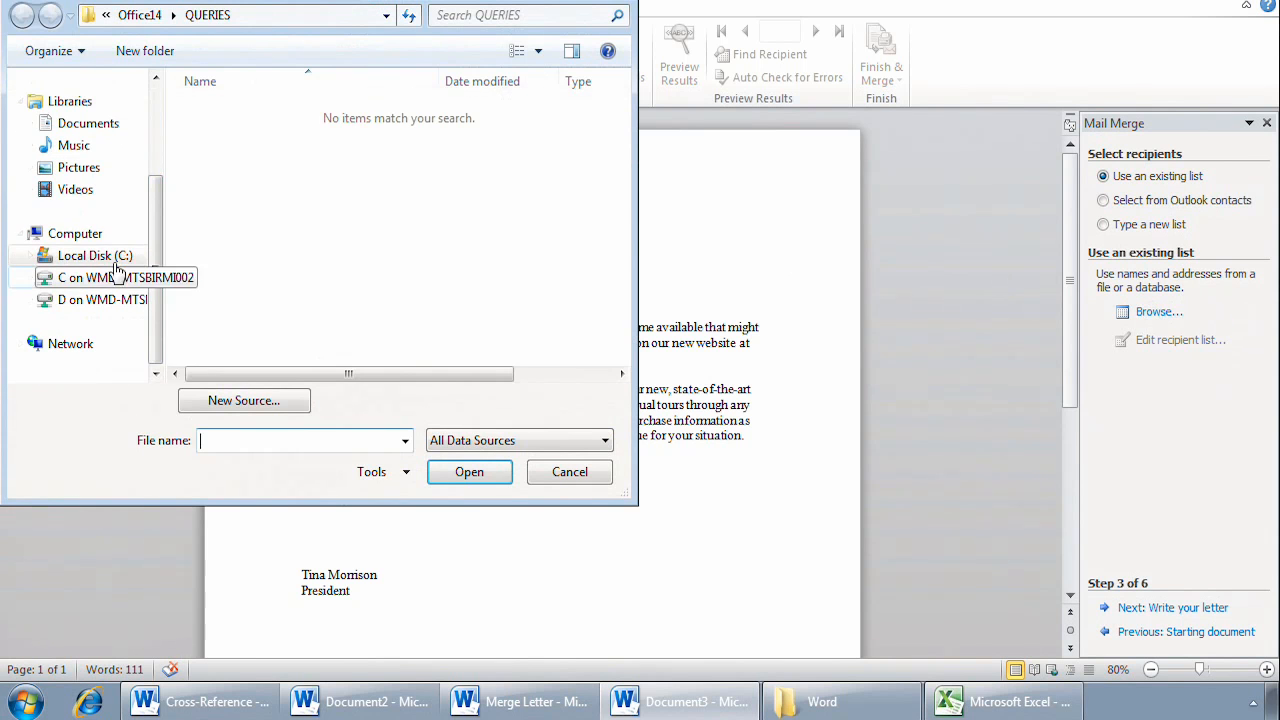
double_click(109, 258)
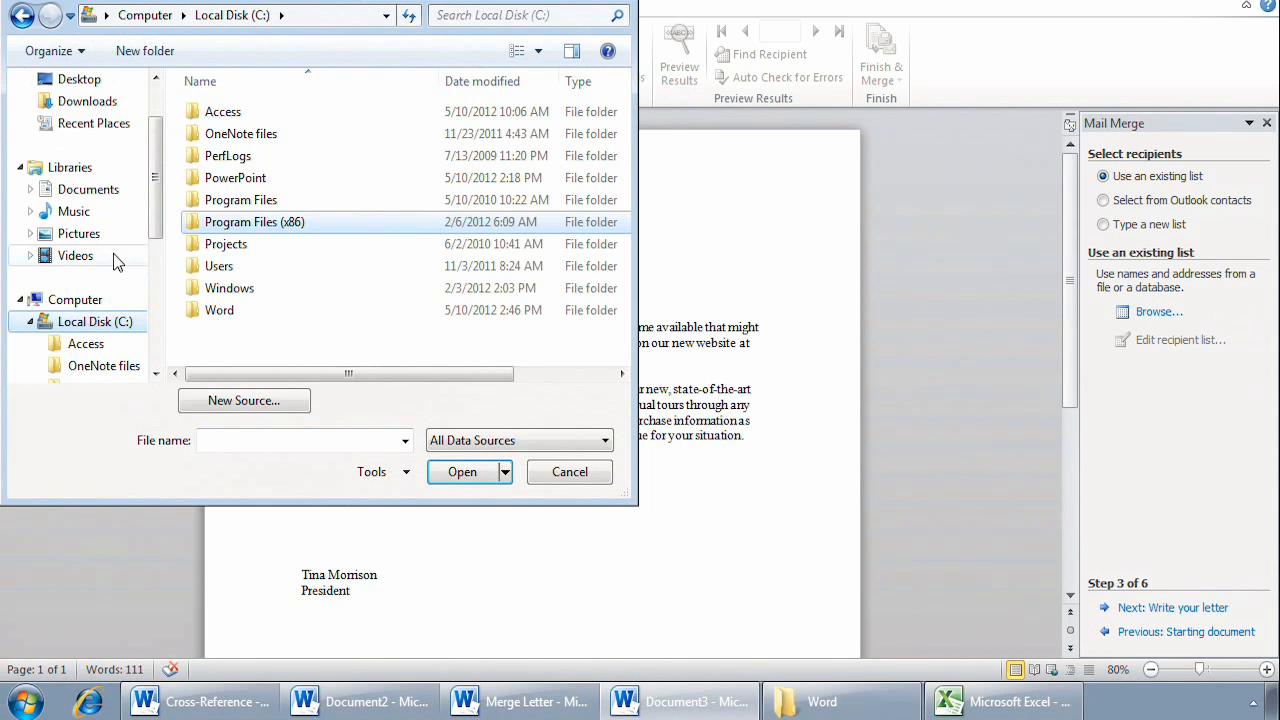
left_click(220, 314)
double_click(222, 313)
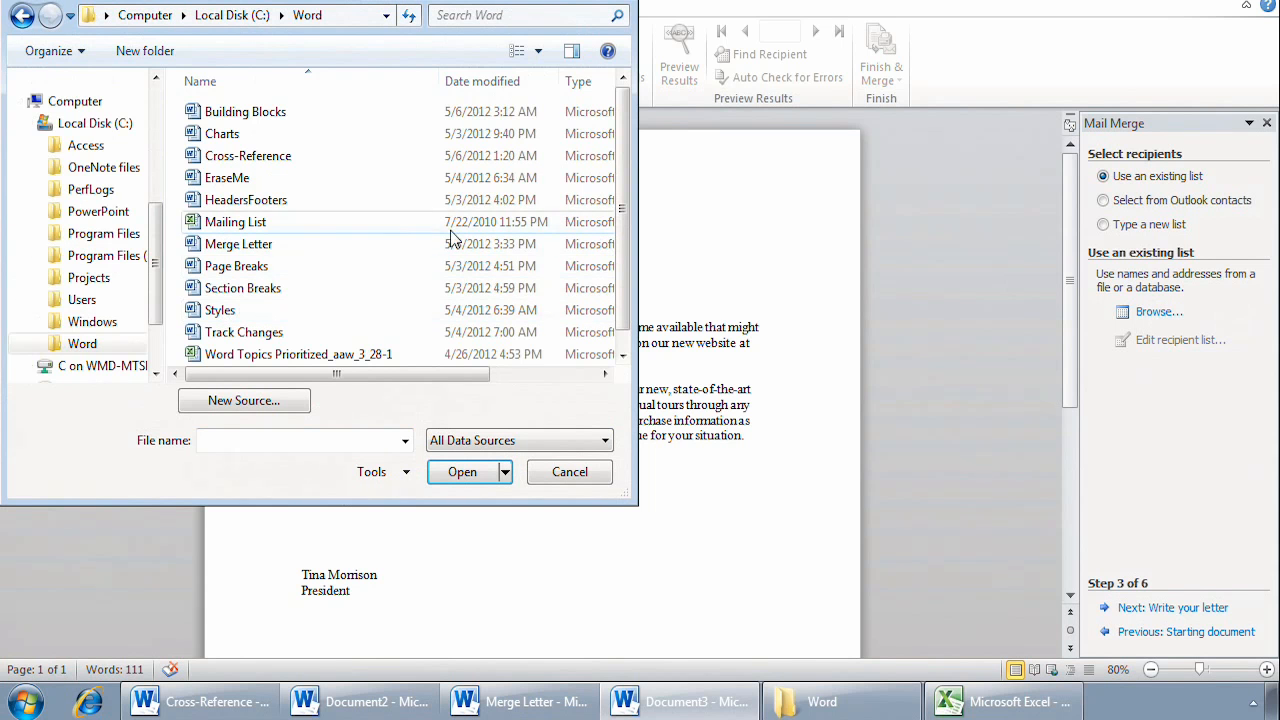
left_click(222, 228)
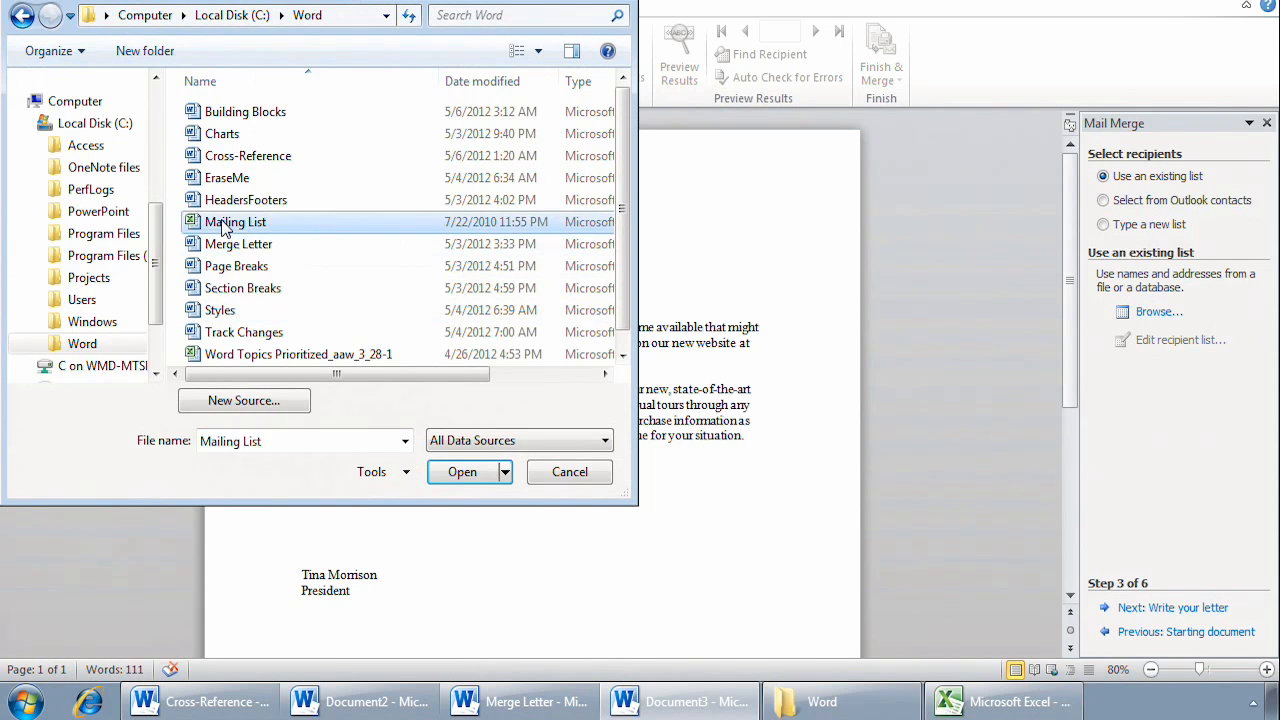
left_click(462, 472)
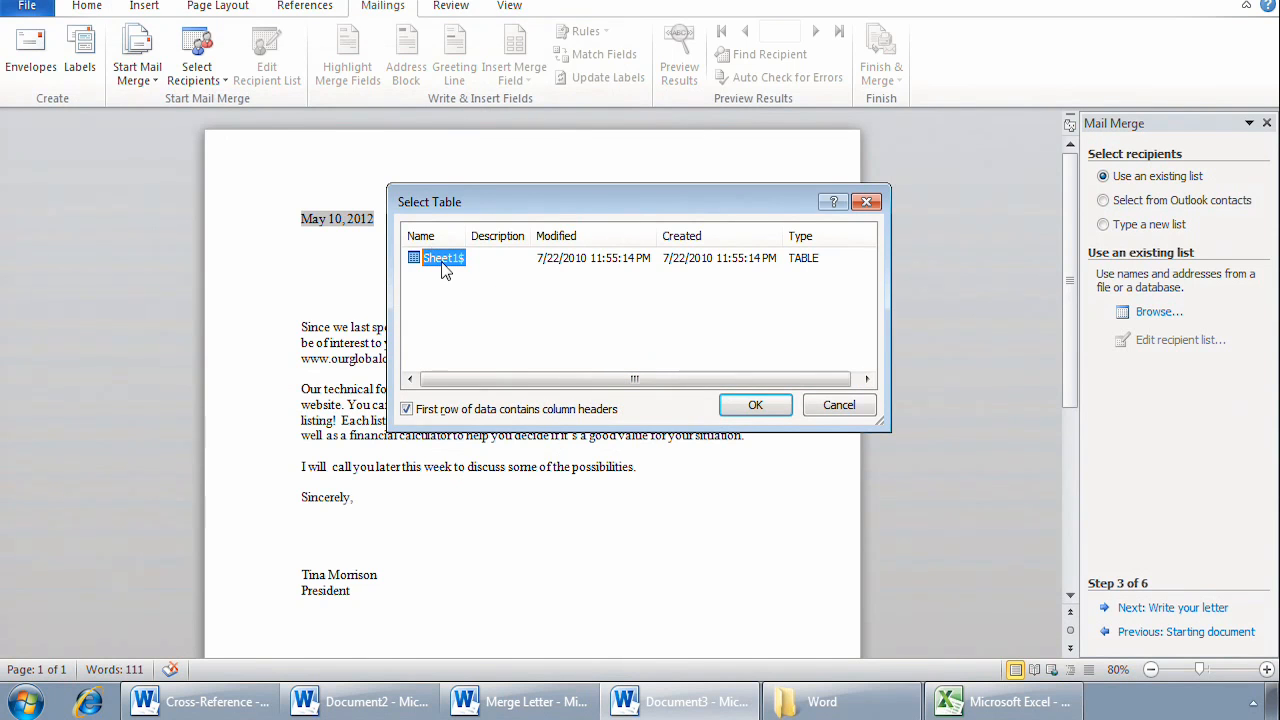
left_click(757, 410)
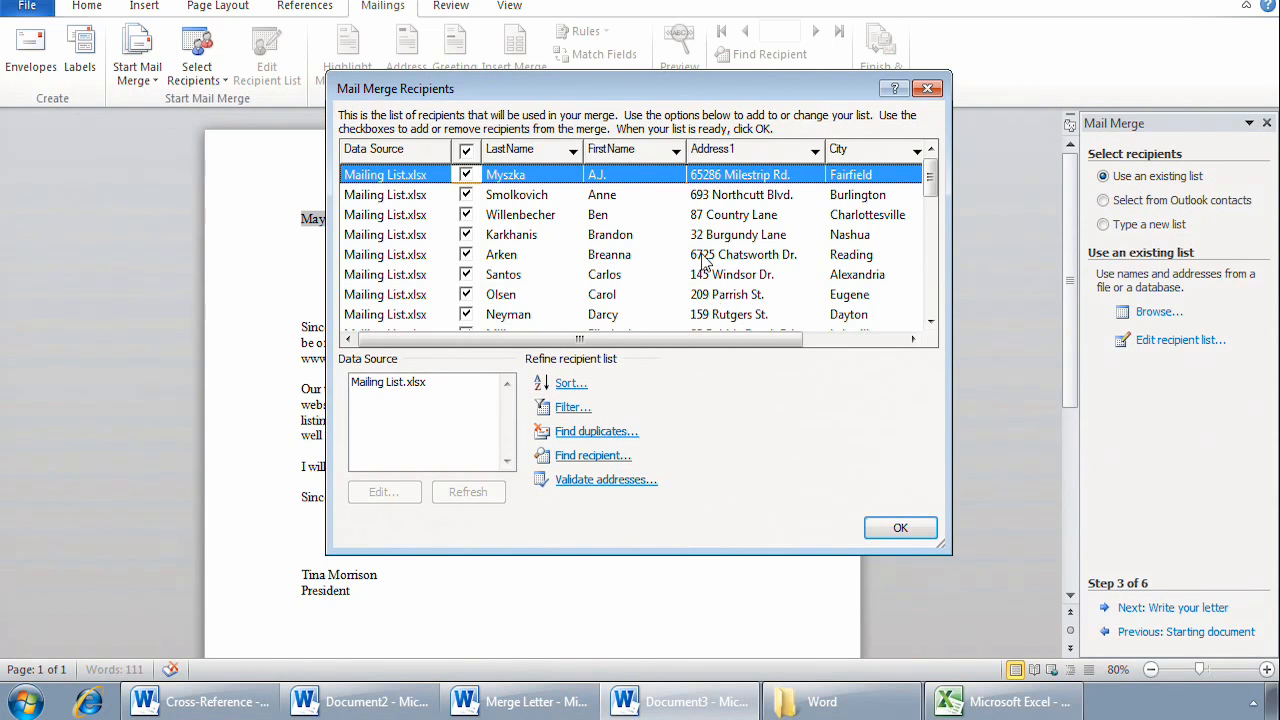
Sort the merge recipients by LastName and filter them to records whose State is equal to NY.
left_click(540, 152)
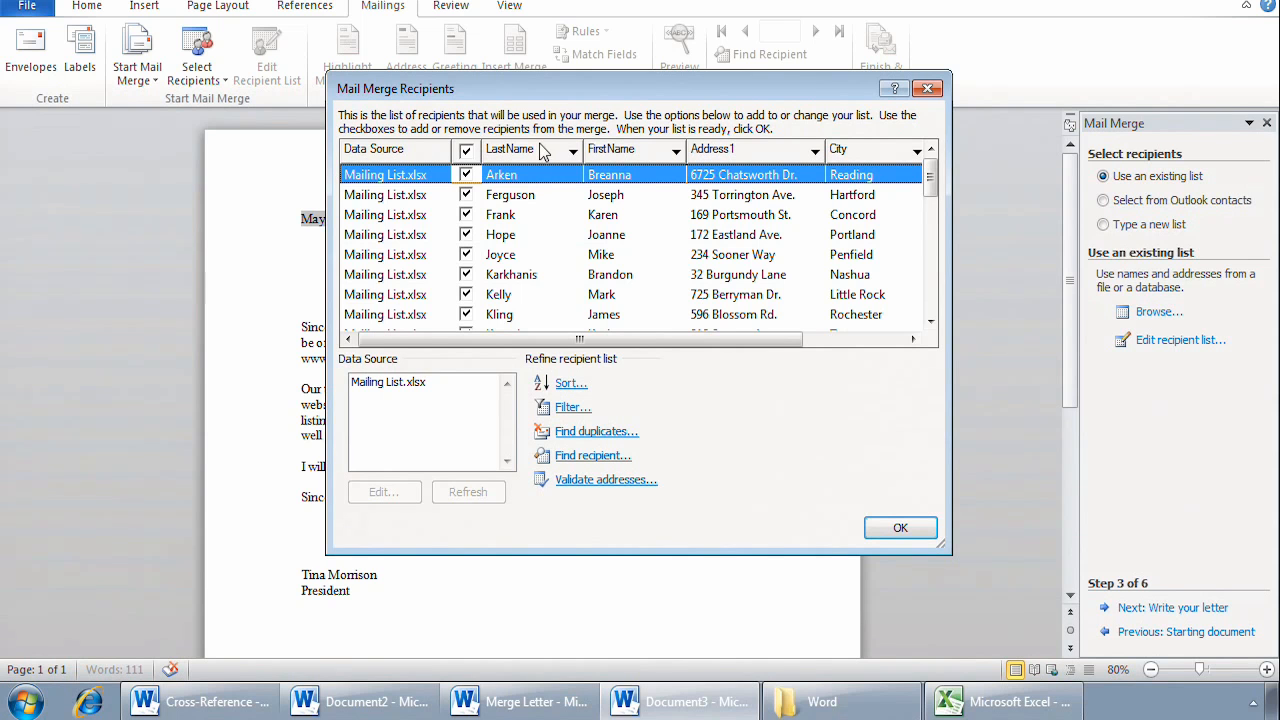
left_click_drag(913, 340, 913, 340)
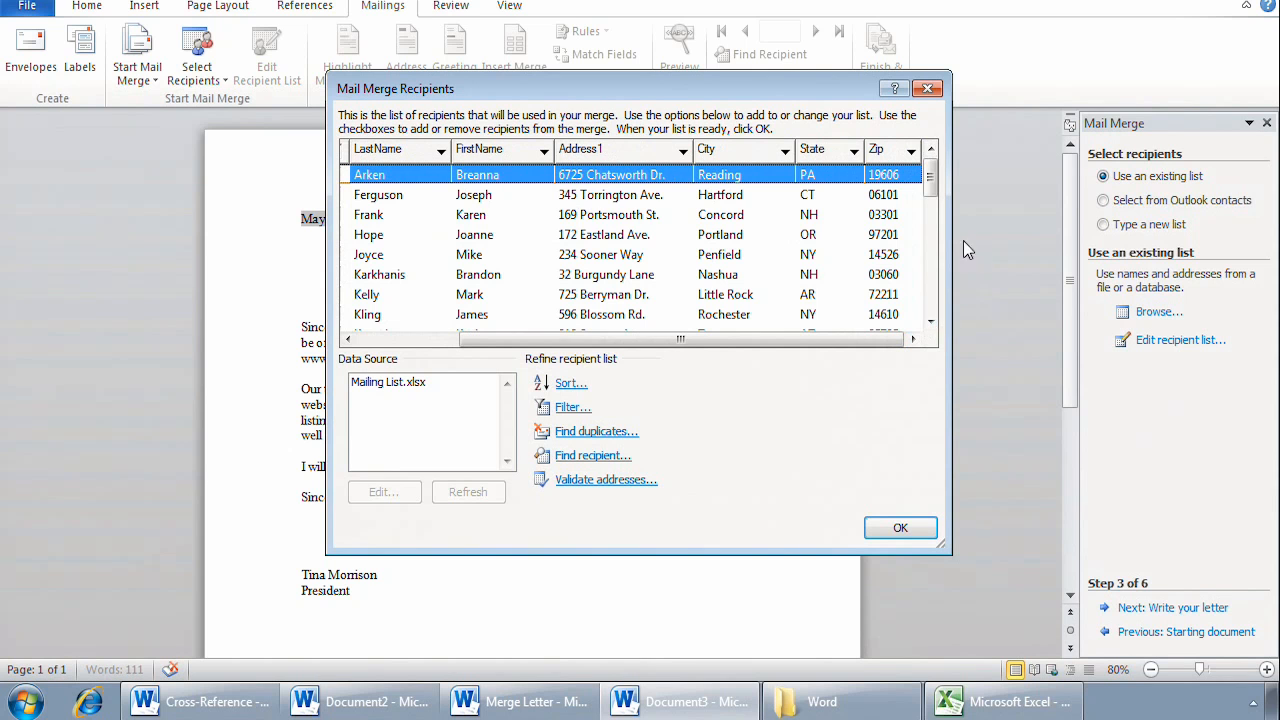
left_click(911, 152)
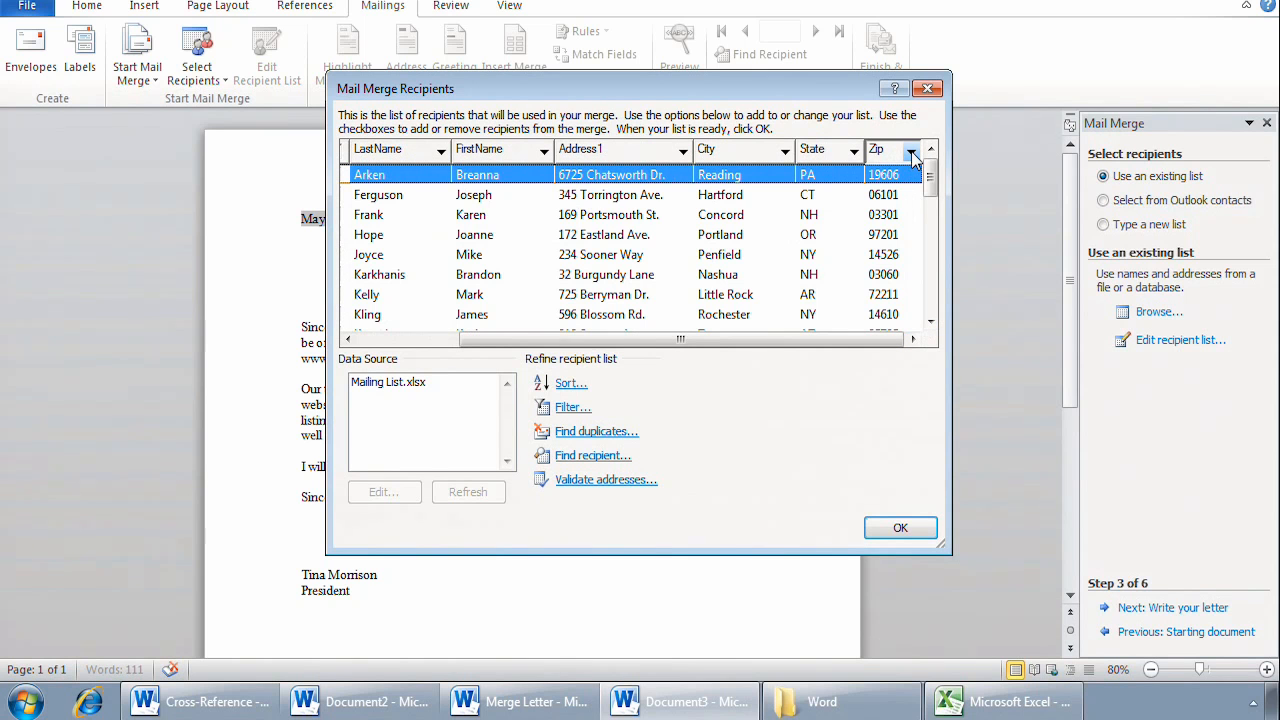
left_click(911, 152)
left_click(911, 152)
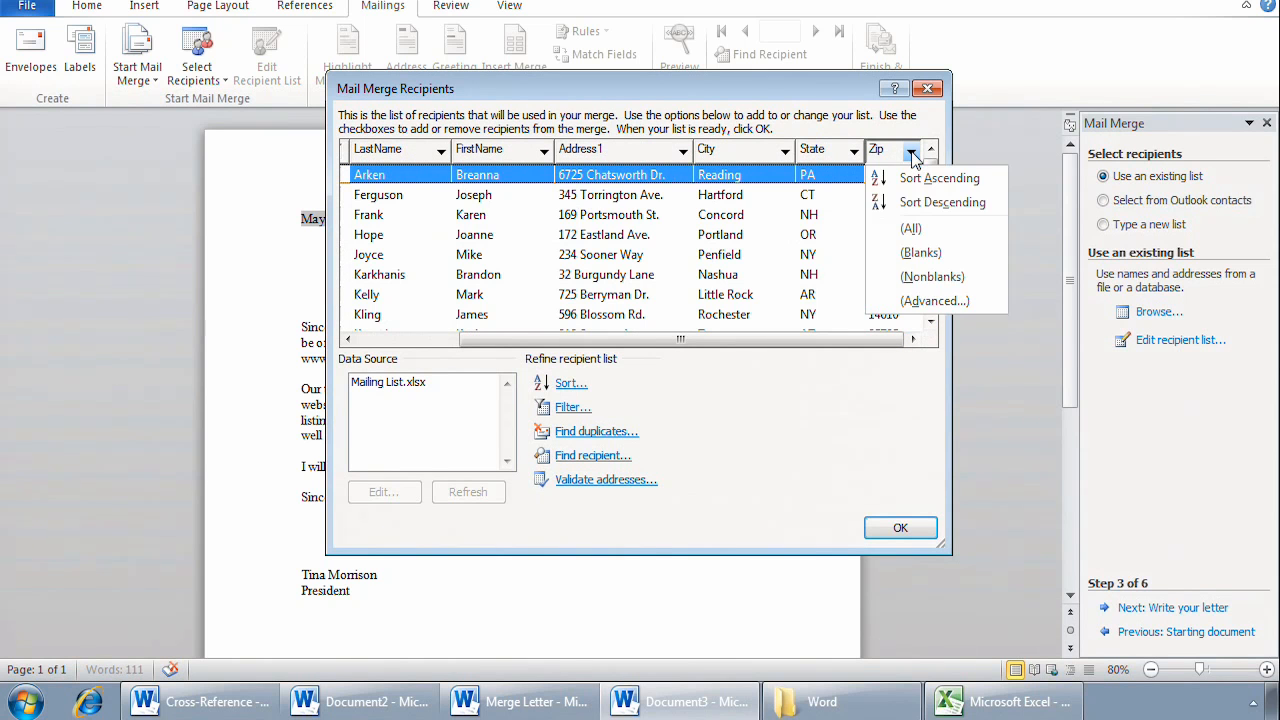
left_click(931, 305)
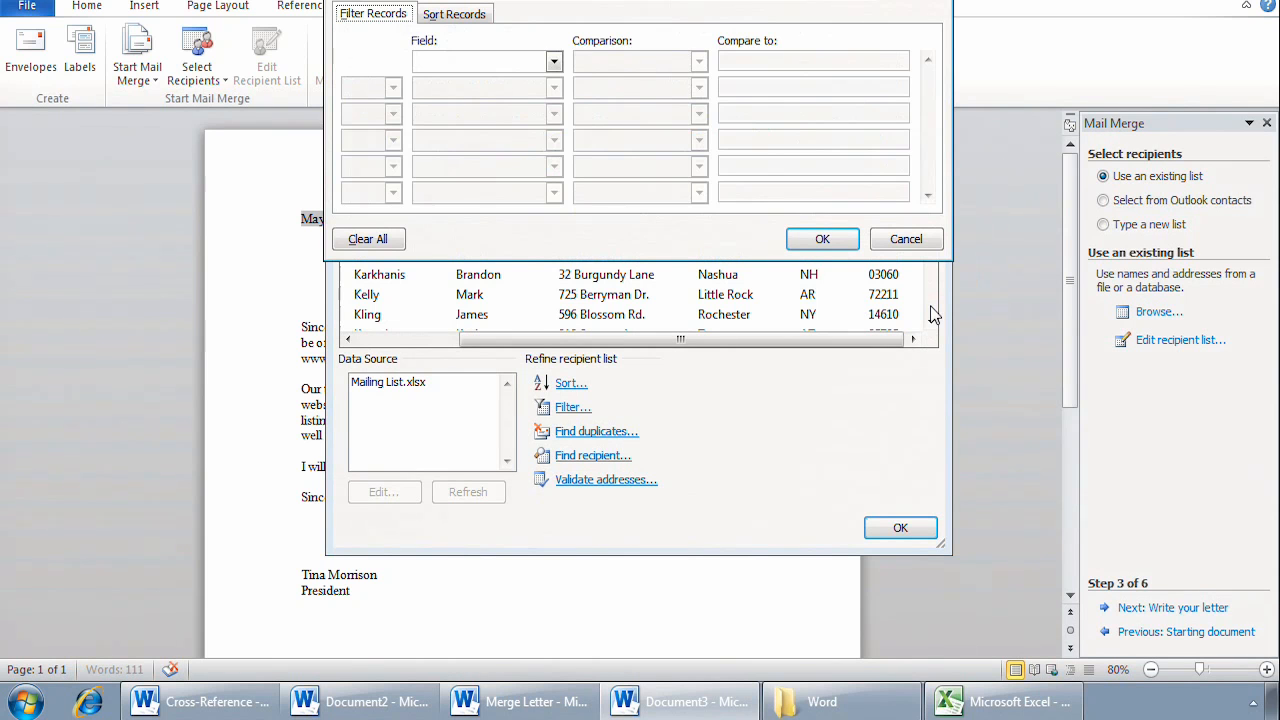
left_click(553, 63)
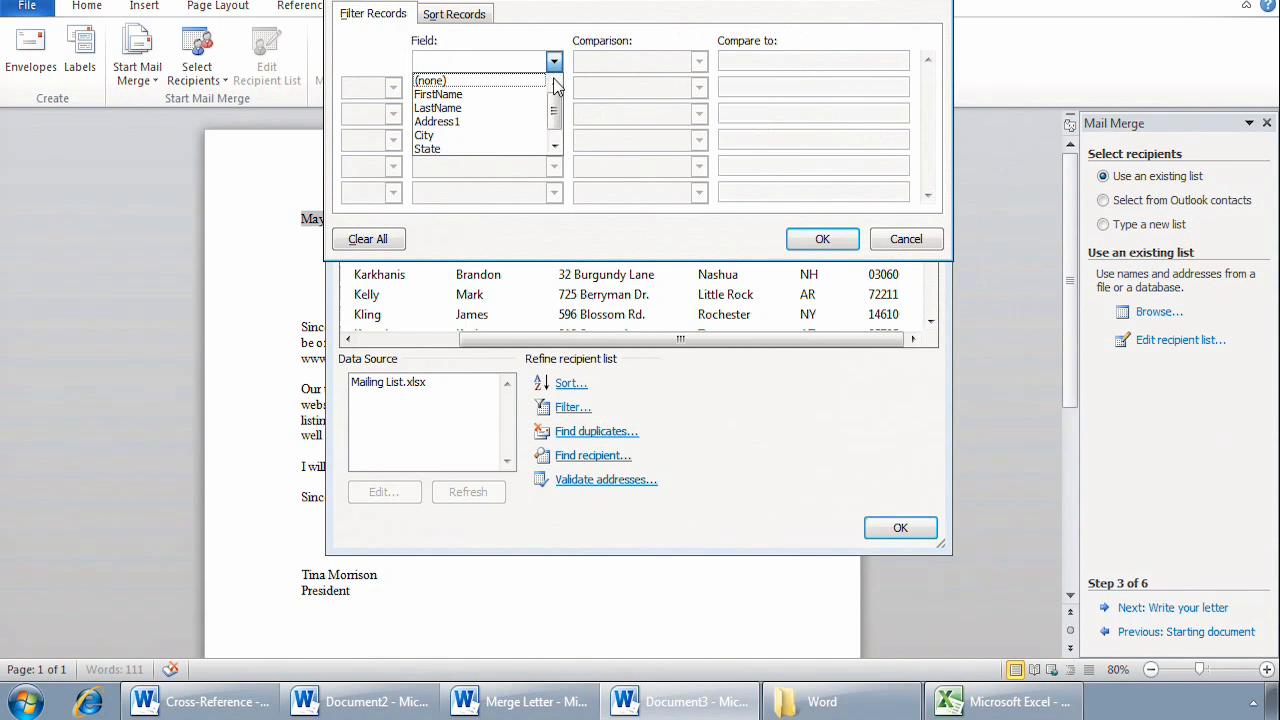
left_click(431, 150)
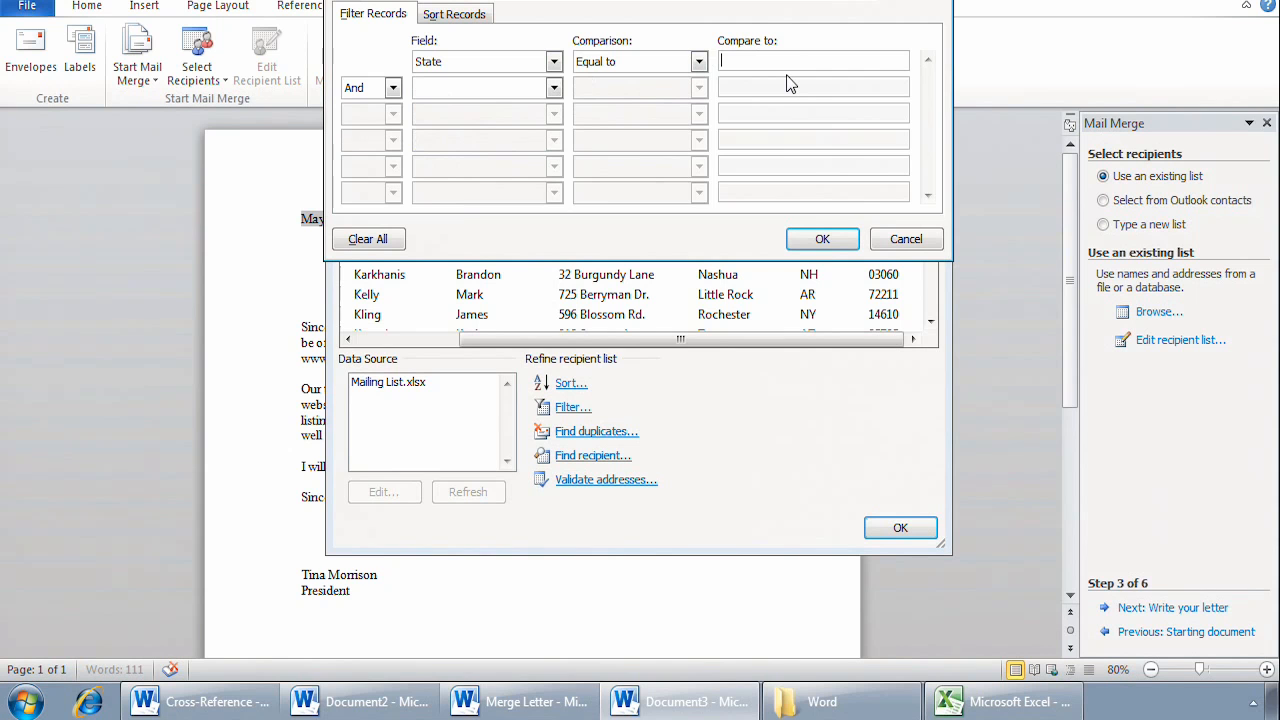
type("NY")
left_click(828, 247)
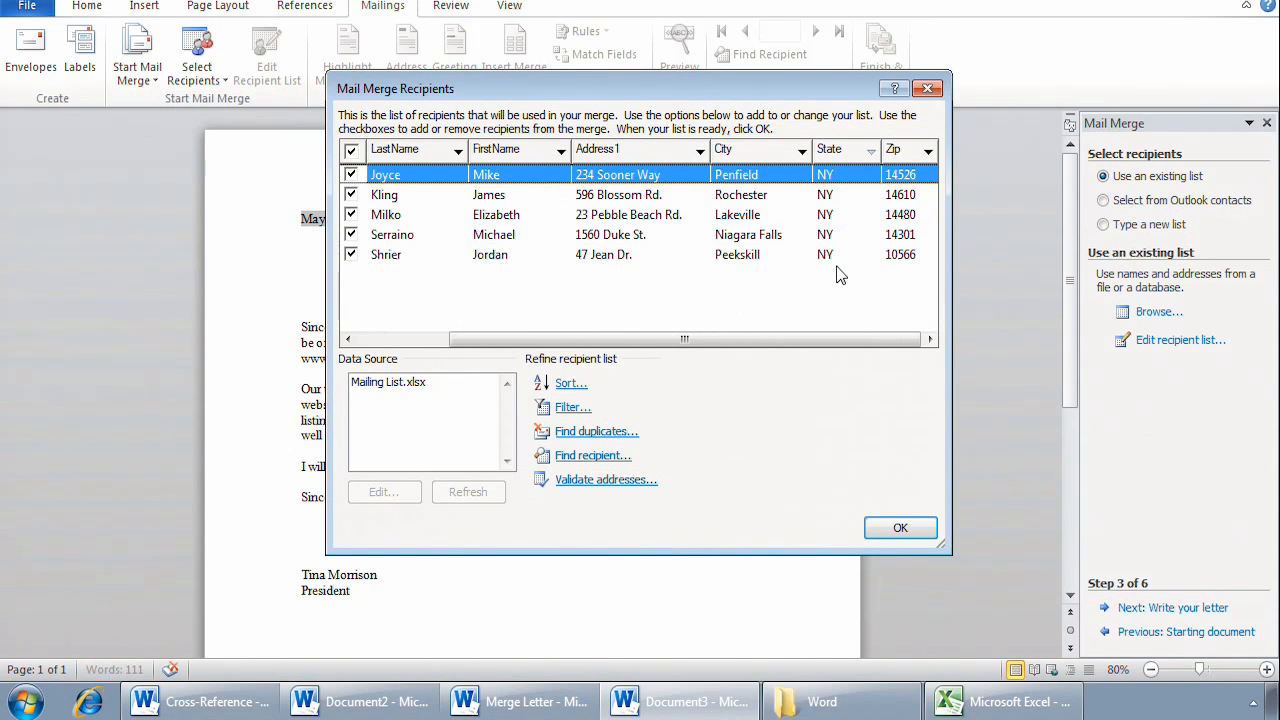
left_click(900, 529)
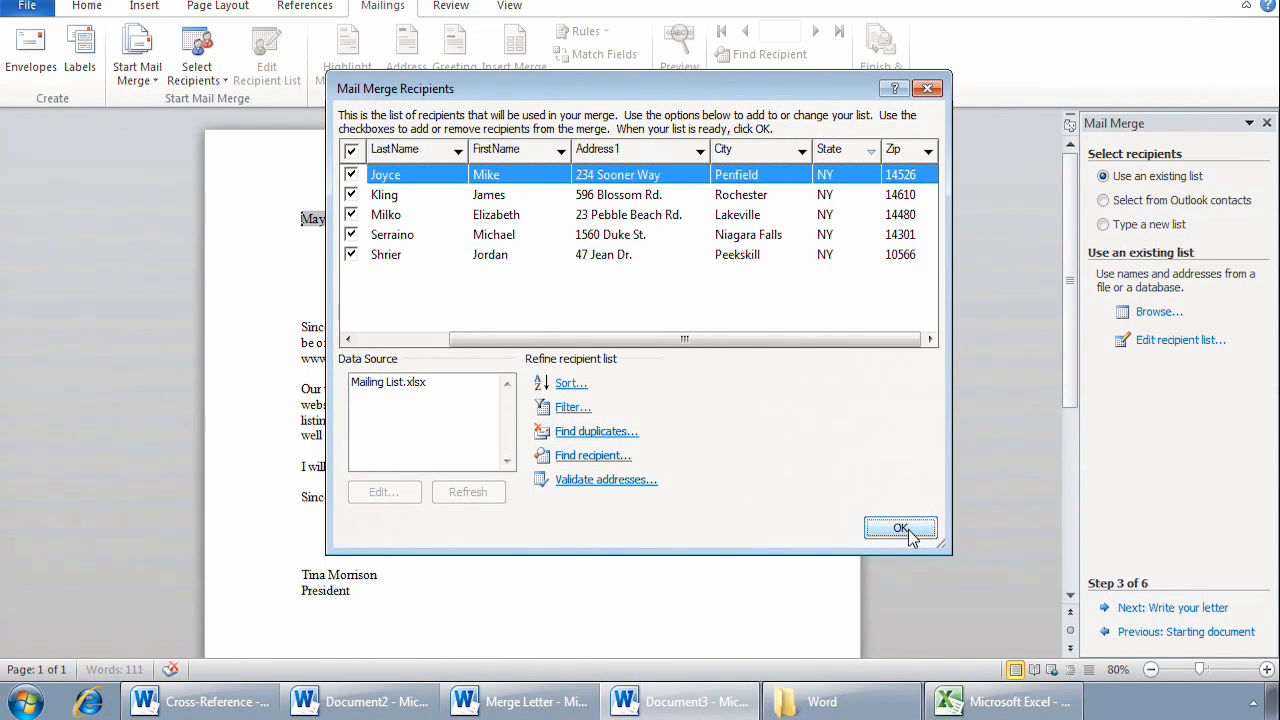
Continue to writing the letter and insert an address block with the default format on the blank line below the date.
left_click(1163, 608)
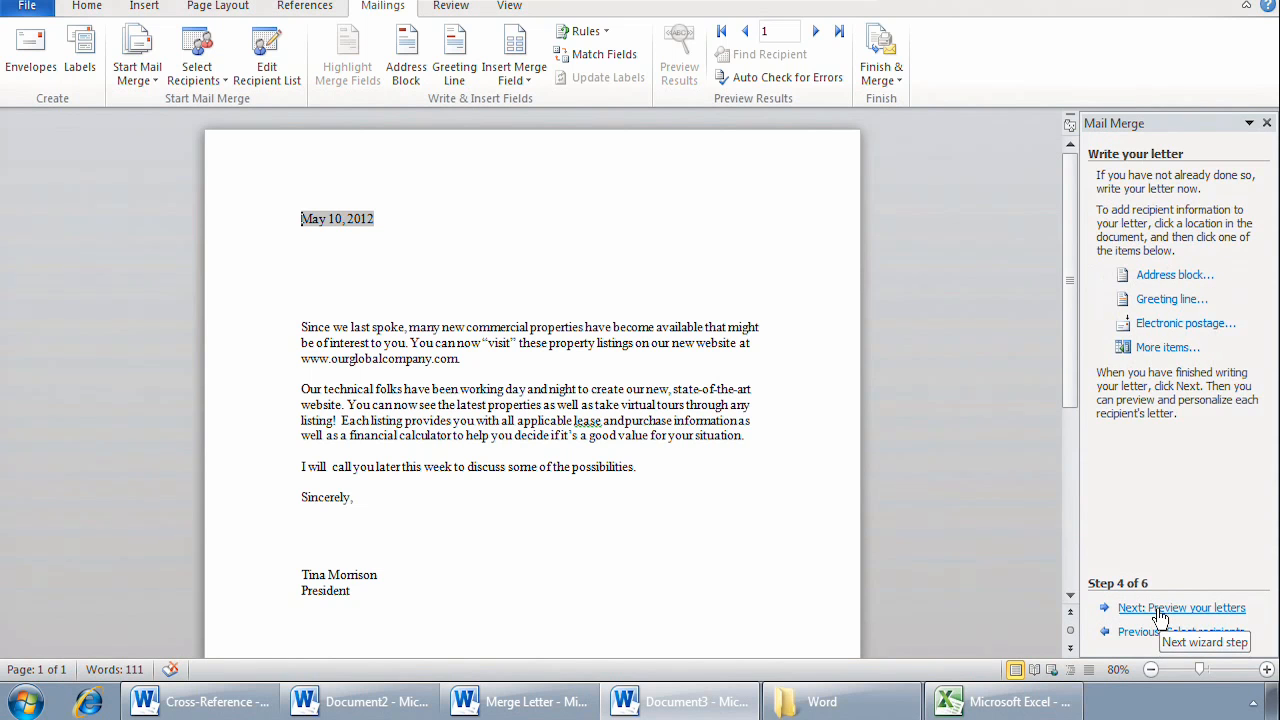
left_click(309, 264)
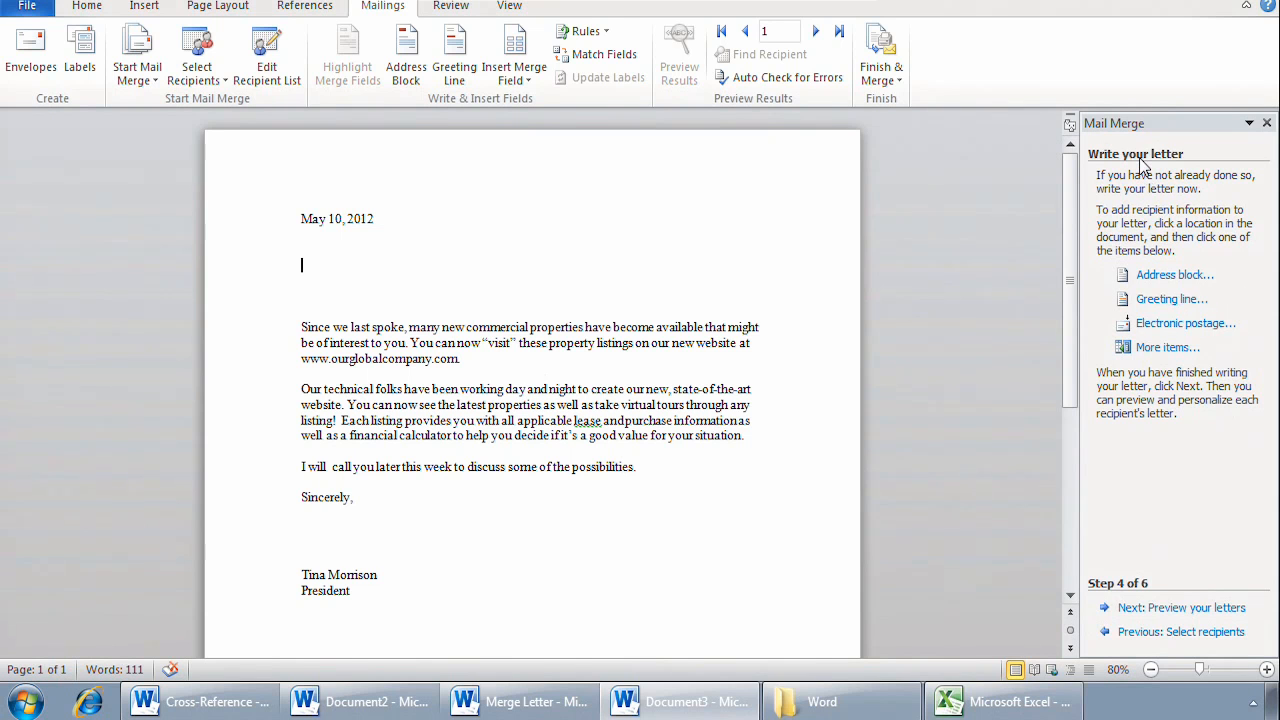
left_click(1165, 283)
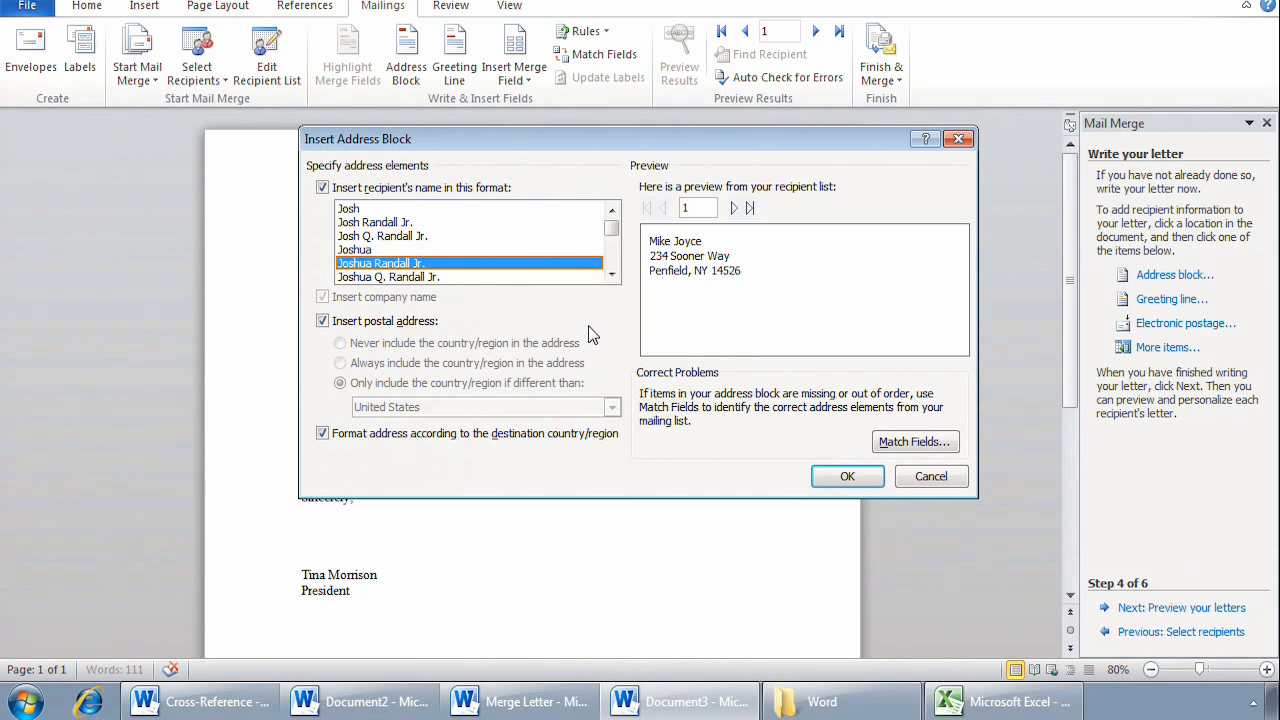
left_click(847, 478)
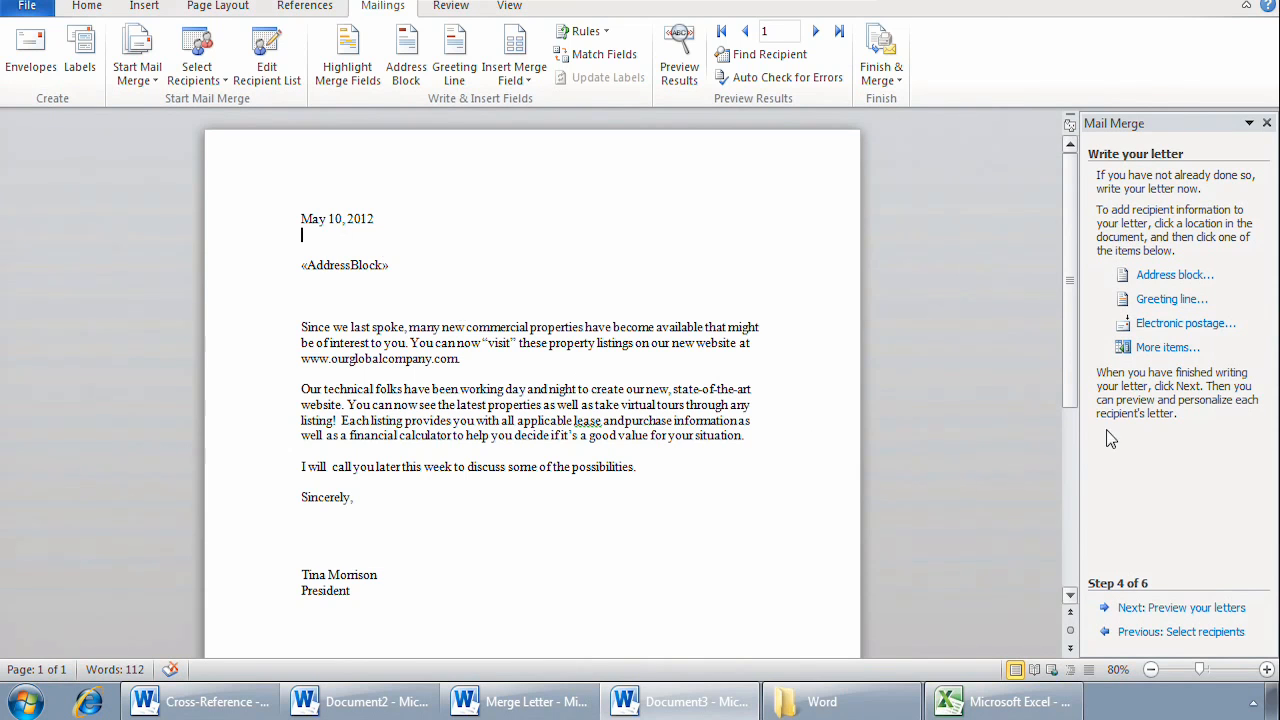
Insert a greeting line directly below the date, using Dear, the full first name only, and a comma.
left_click(1160, 305)
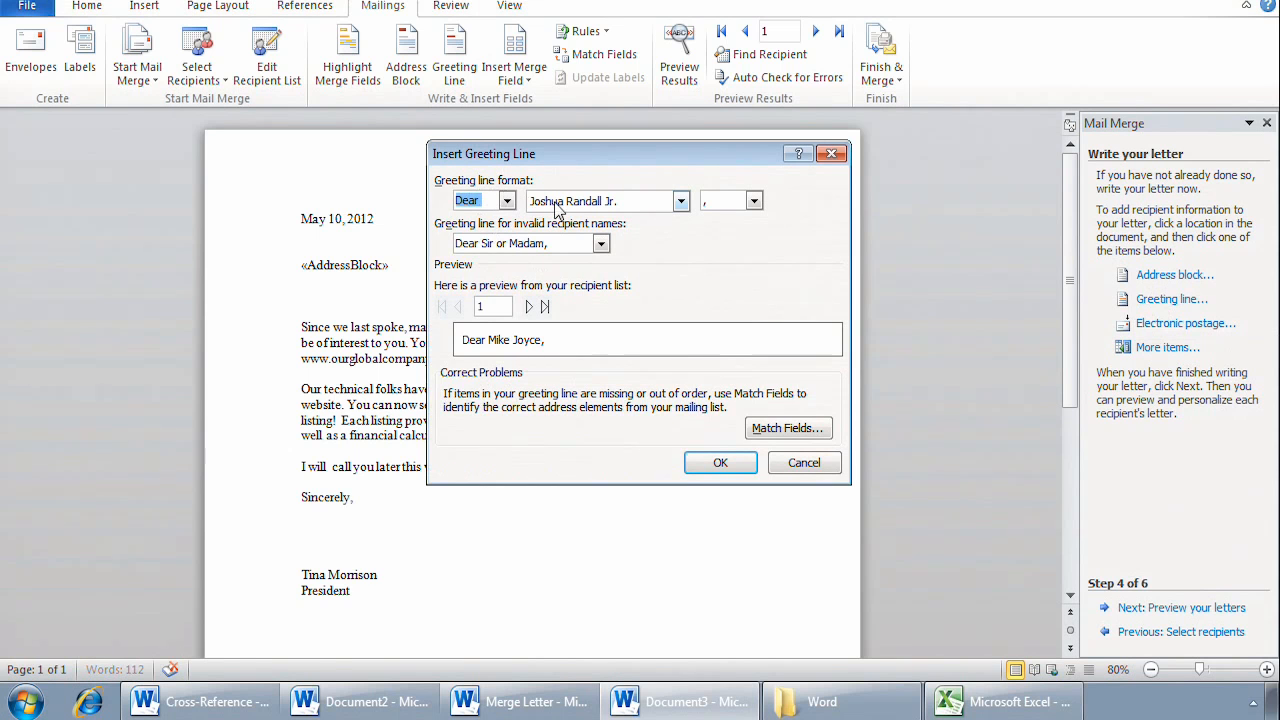
left_click(682, 202)
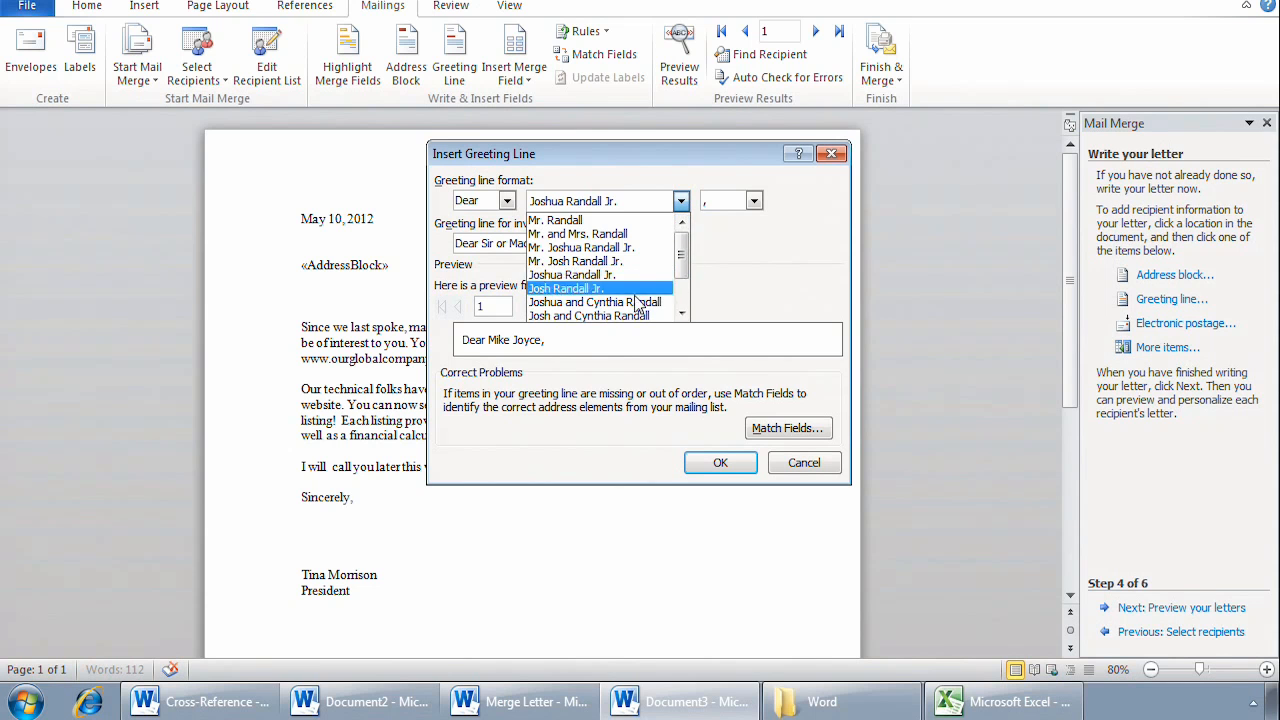
left_click_drag(682, 268, 682, 285)
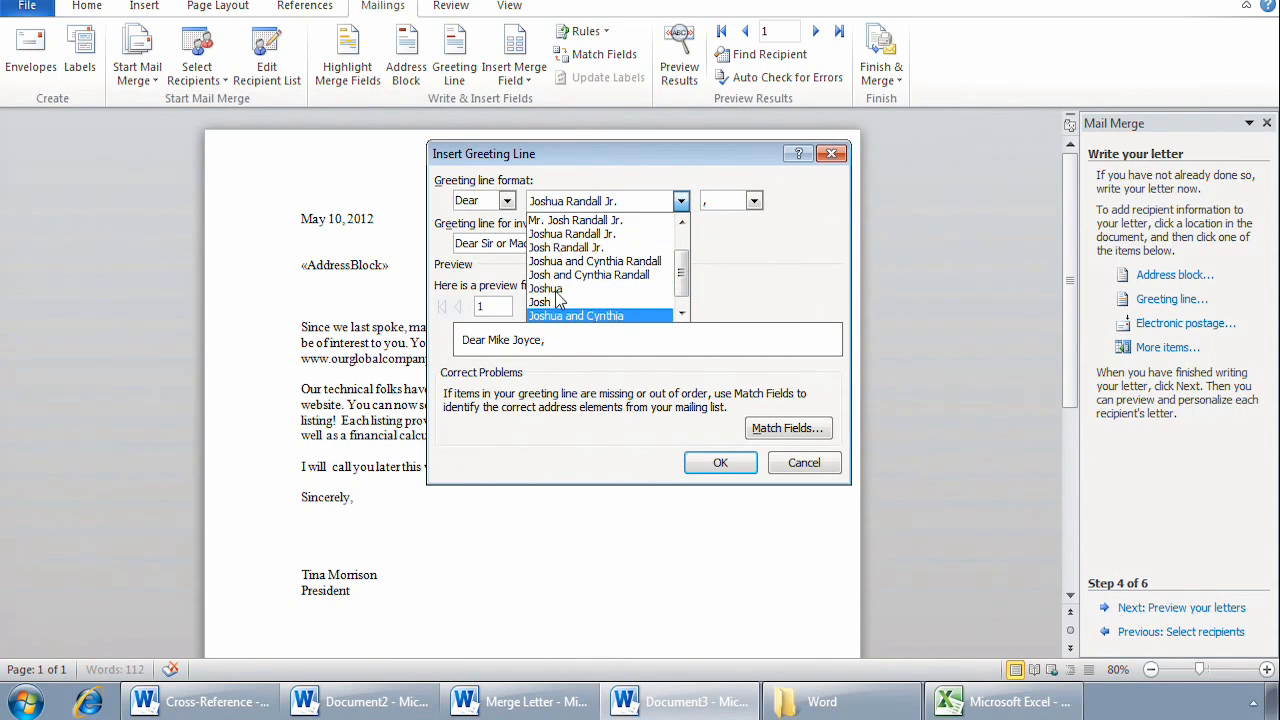
left_click(553, 289)
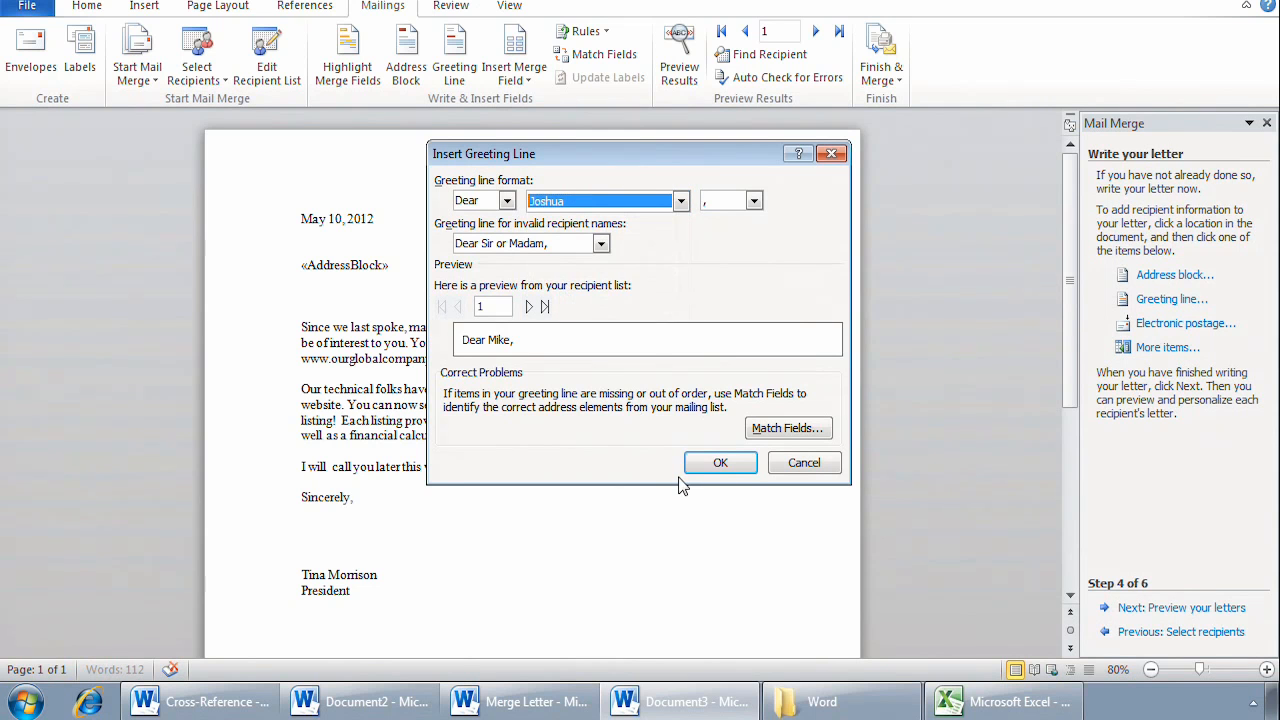
left_click(730, 468)
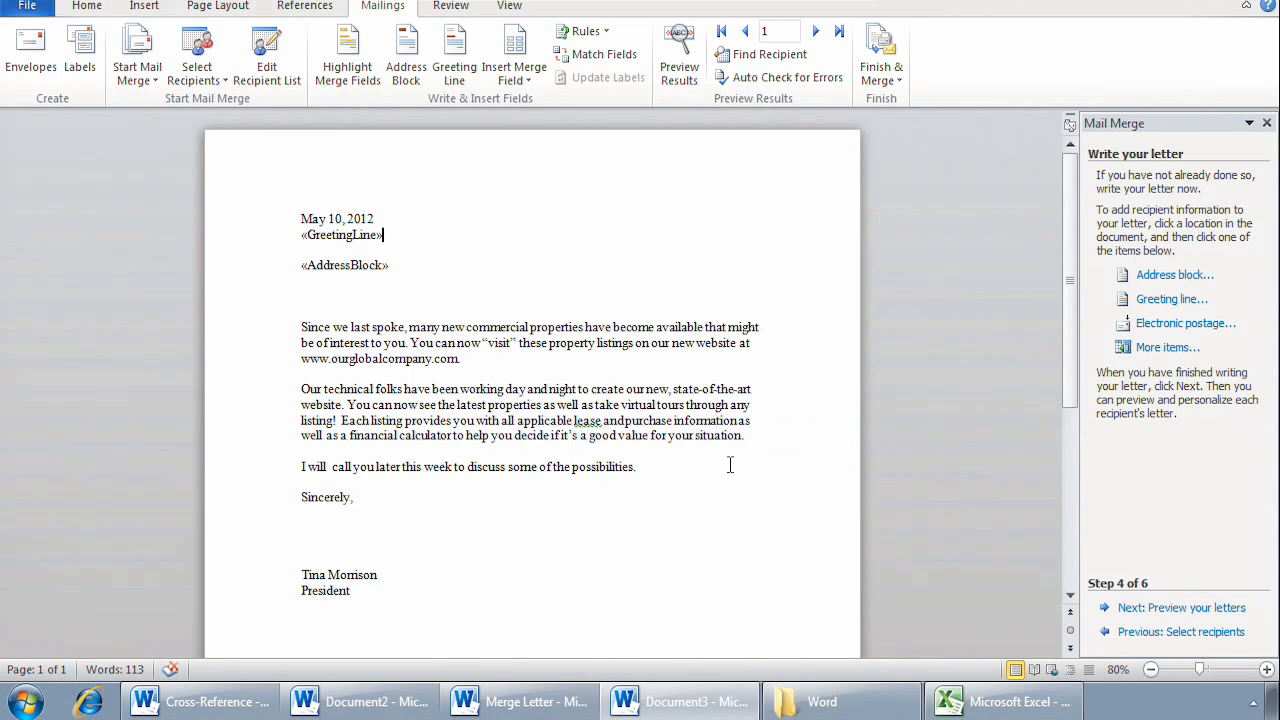
Continue to previewing the letters and browse forward and back through the merged letters of the first few recipients.
left_click(1155, 610)
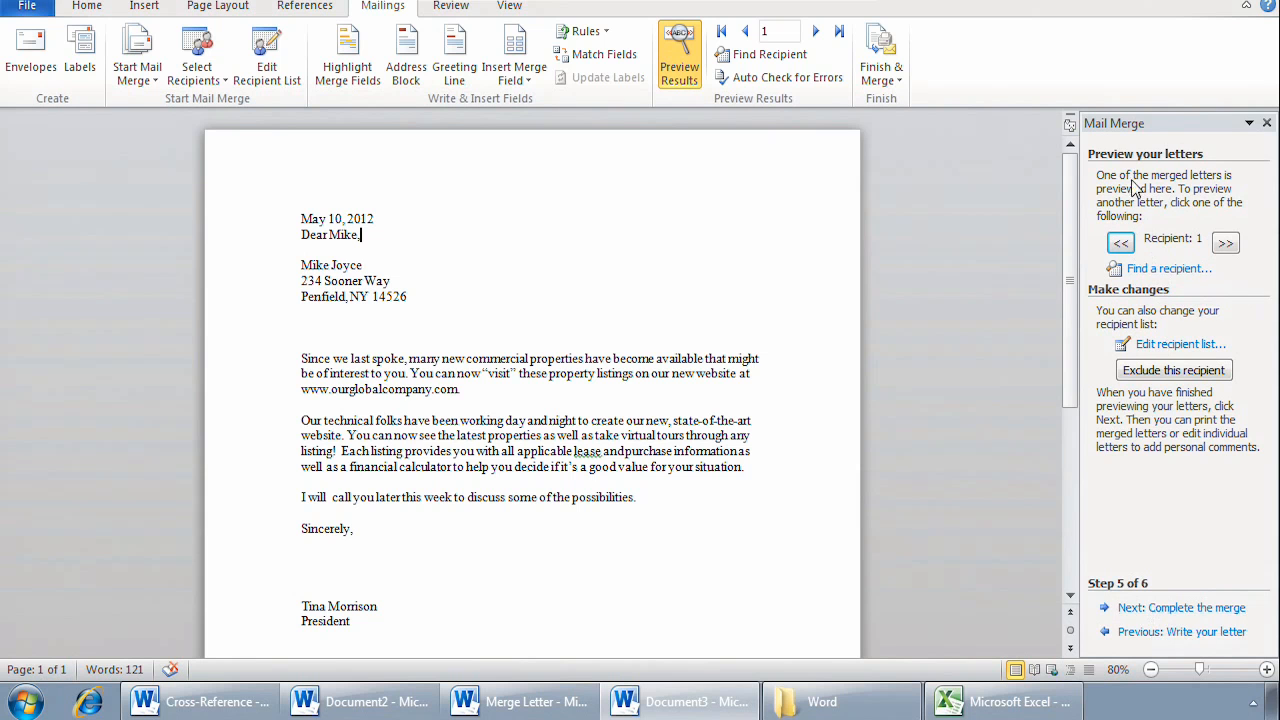
left_click(1226, 244)
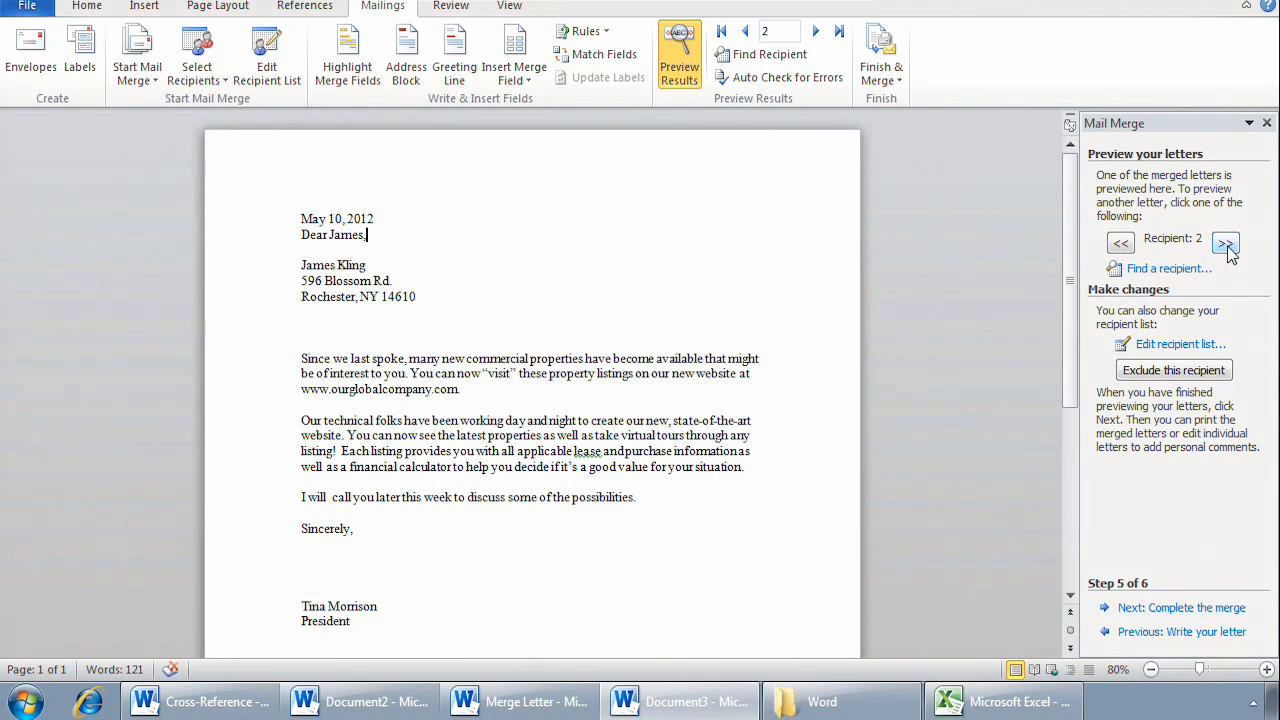
left_click(1226, 244)
left_click(1228, 246)
left_click(1121, 245)
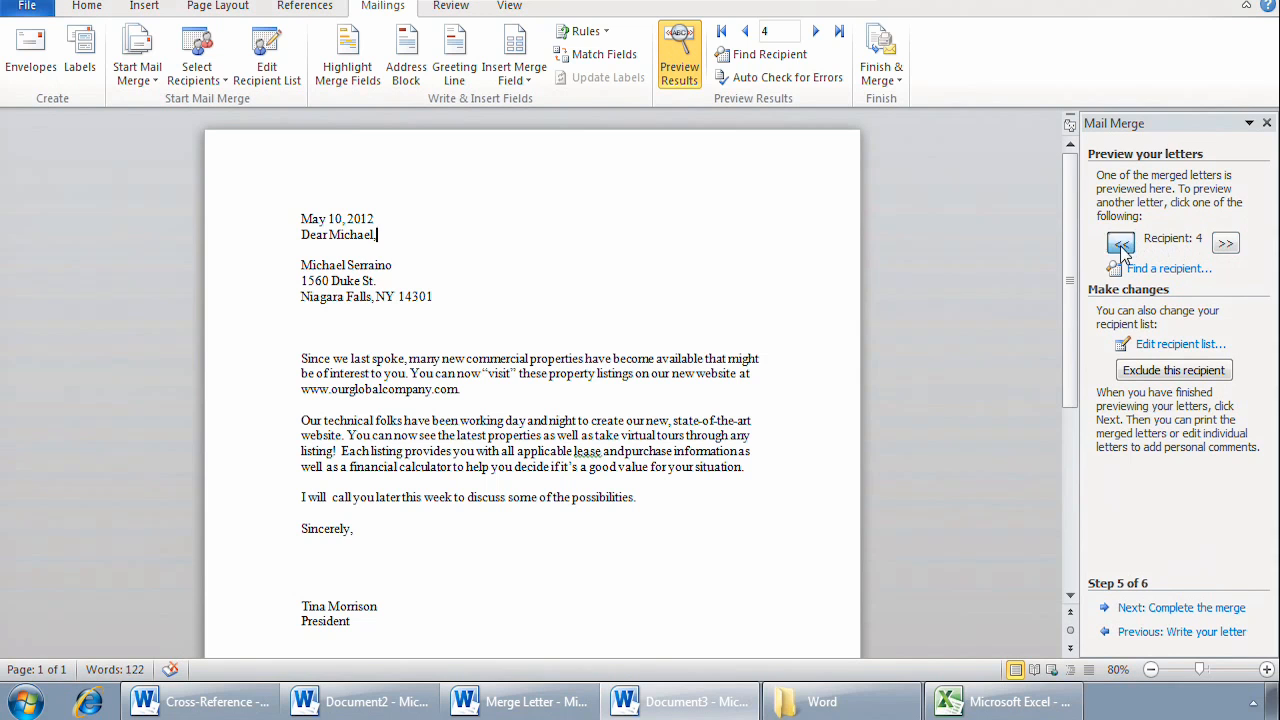
left_click(1121, 245)
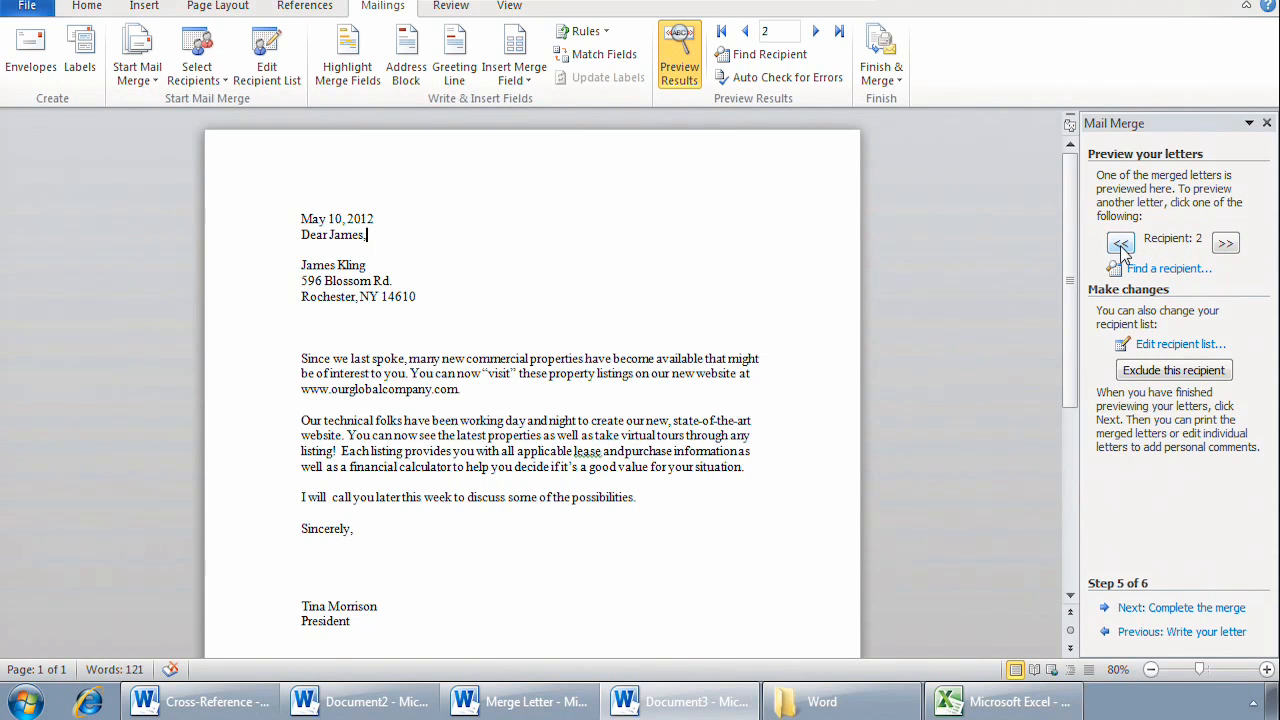
left_click(1121, 245)
Bring up the letter for recipient 3 and exclude that recipient from the merge.
left_click(1228, 246)
left_click(1228, 246)
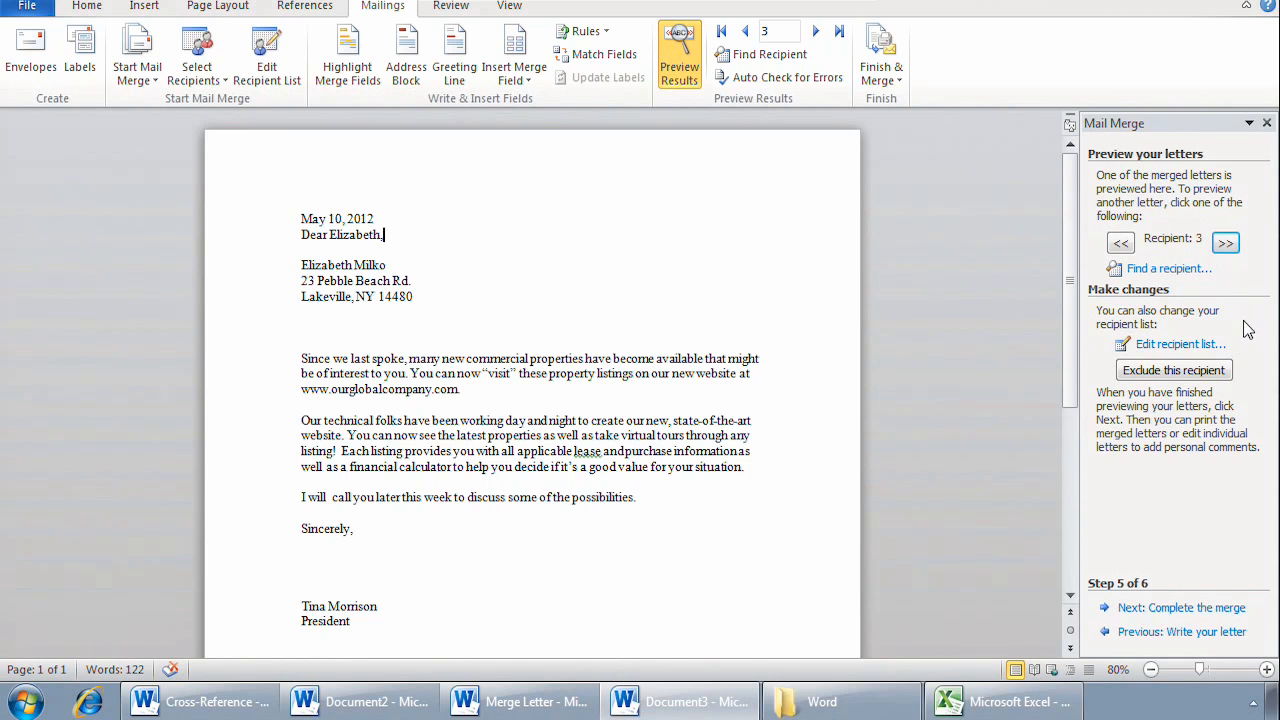
left_click(1162, 380)
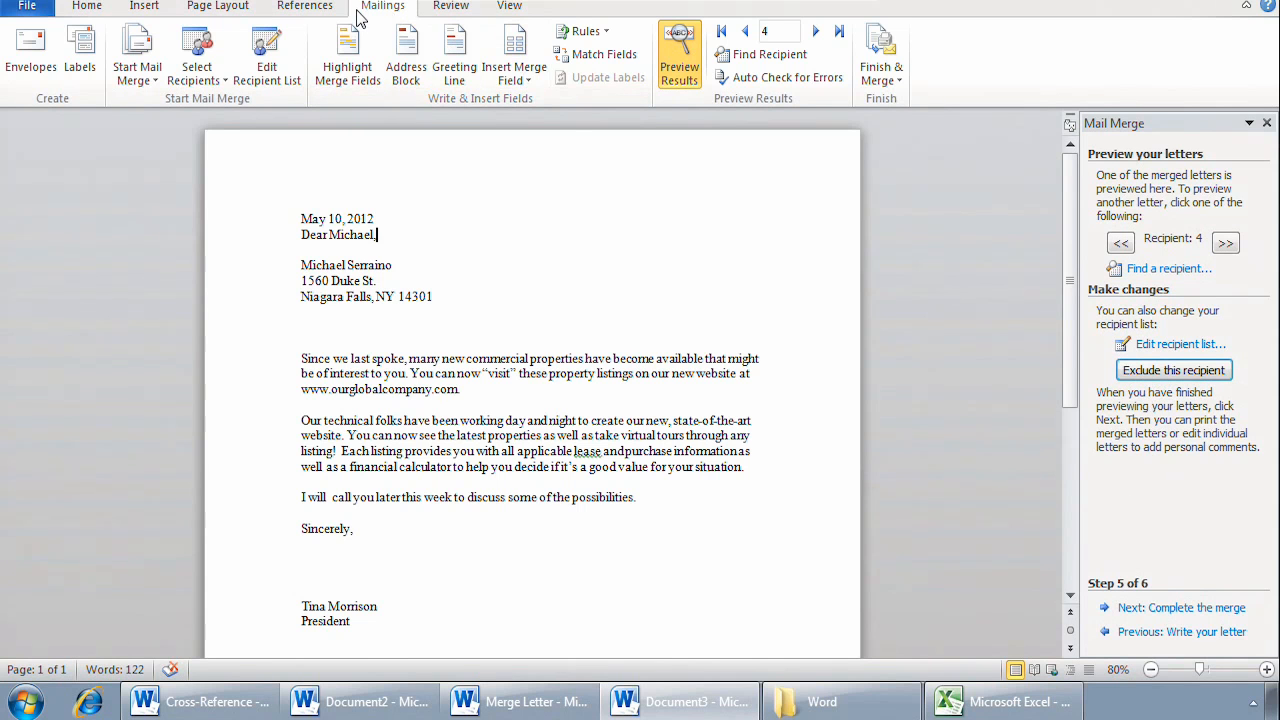
Check the merge for errors by simulating it and reporting errors in a new document.
left_click(774, 81)
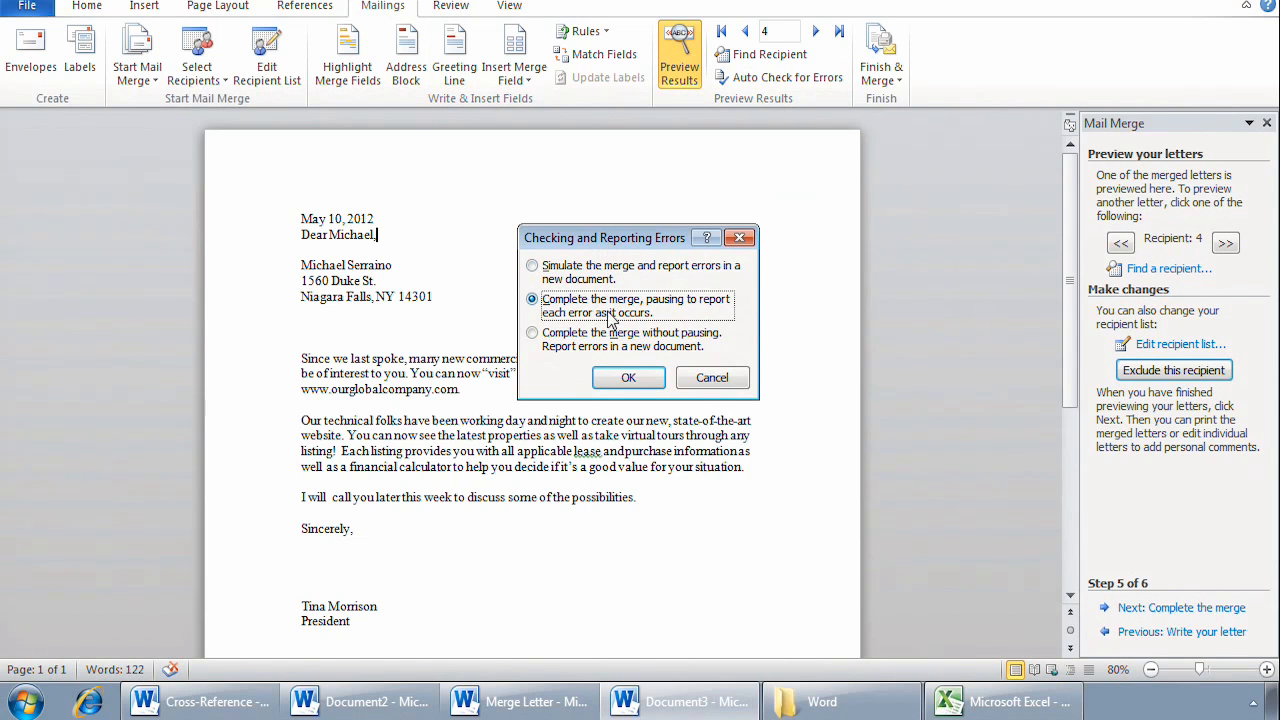
left_click(557, 271)
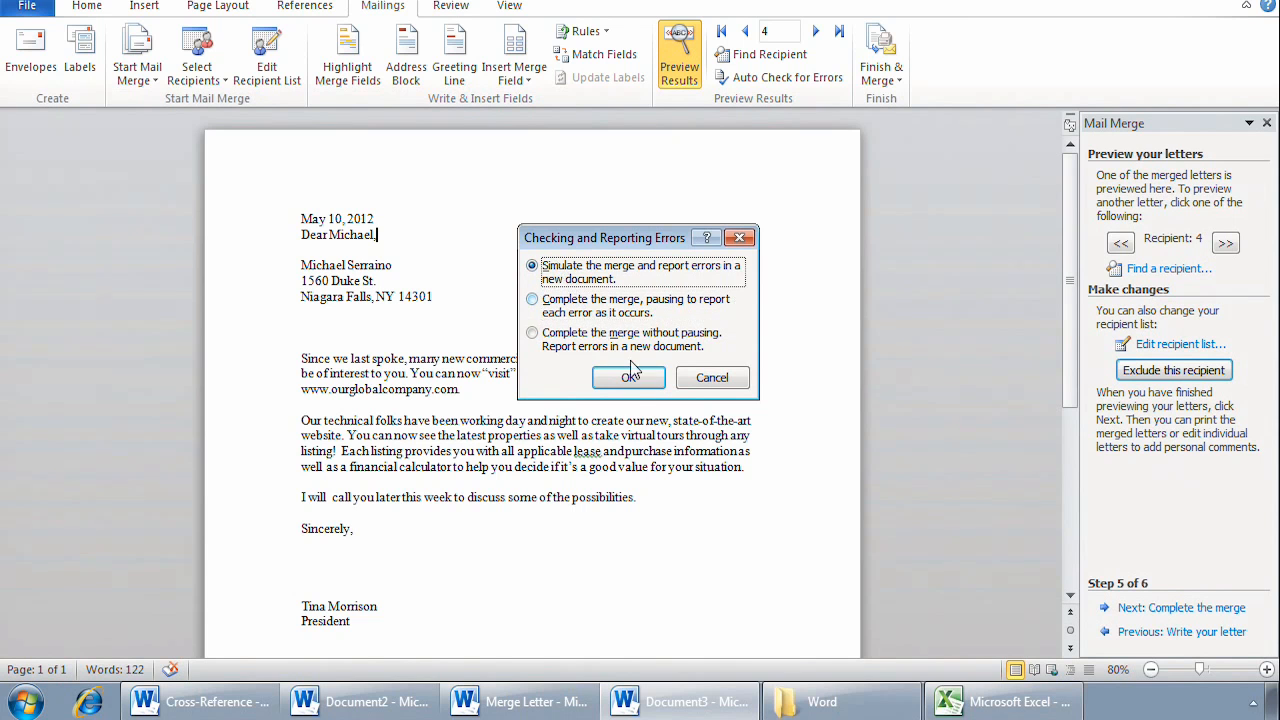
left_click(625, 381)
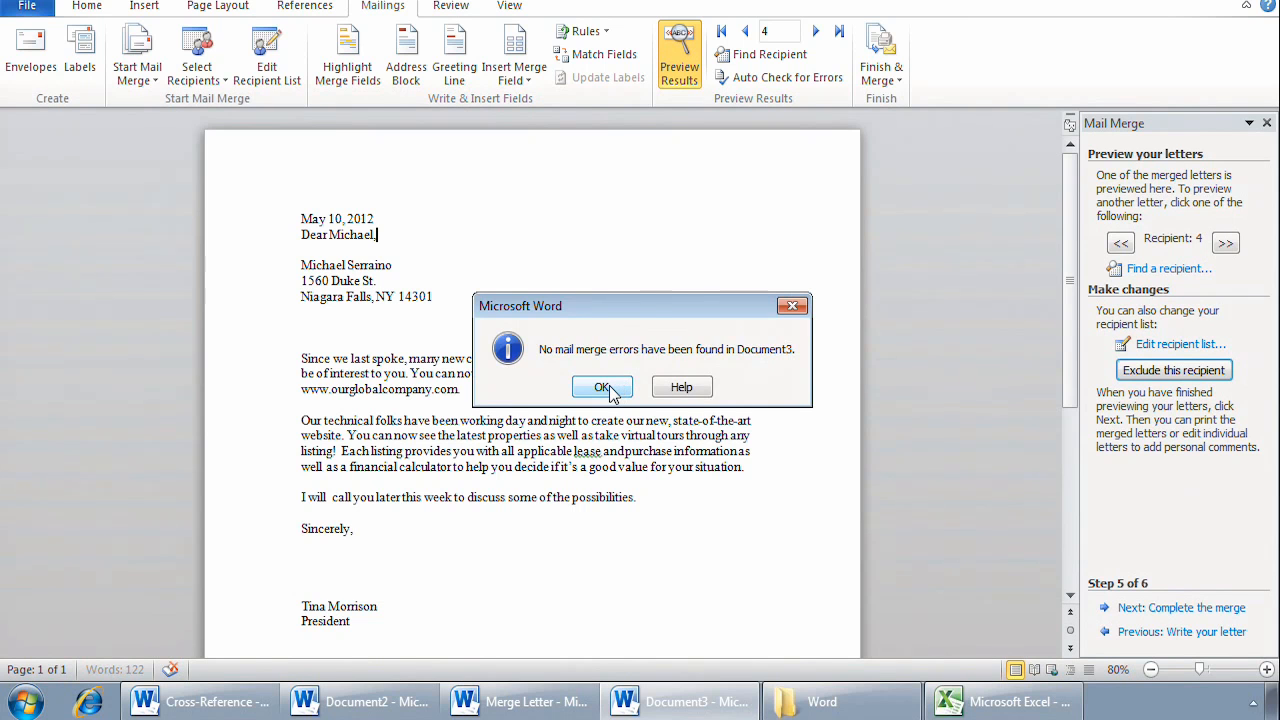
left_click(598, 386)
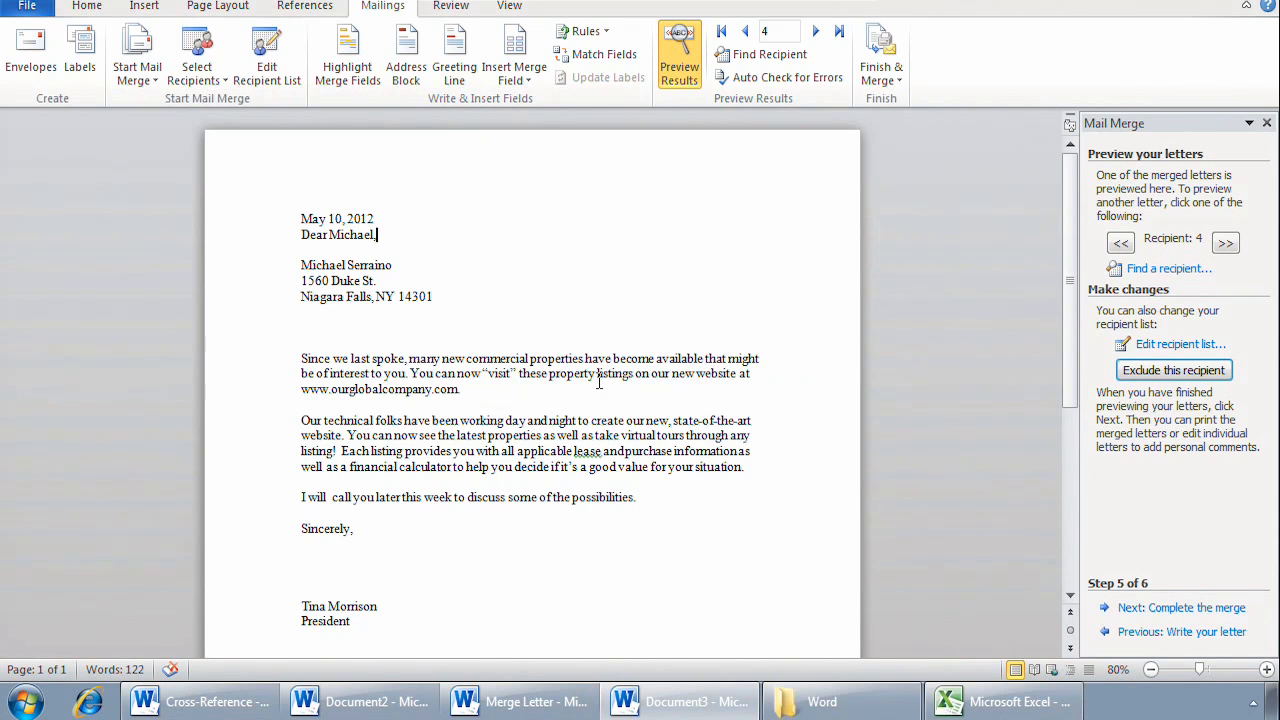
Select the greeting line directly below the date.
left_click(301, 234)
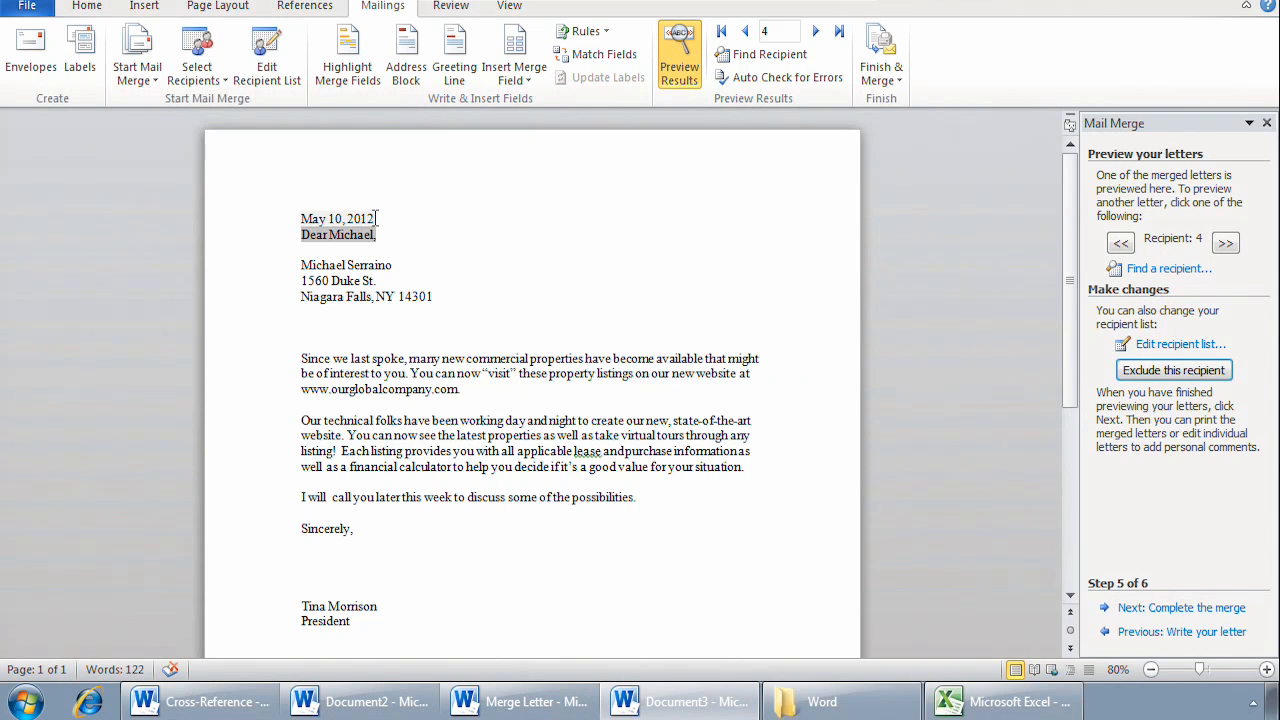